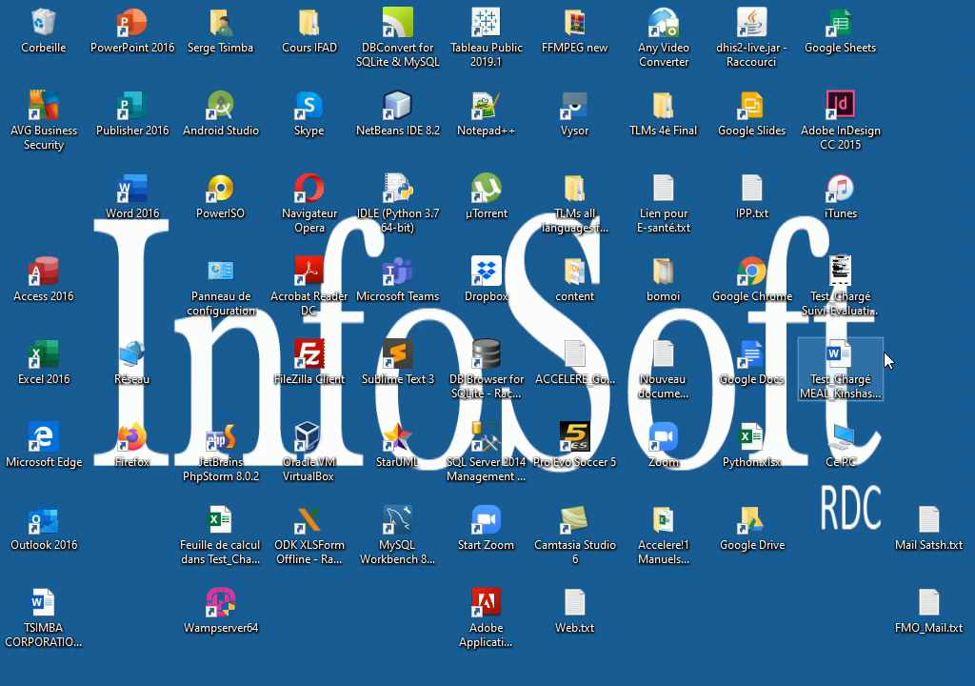
Start Wampserver64 and open the localhost home page in Google Chrome.
double_click(227, 612)
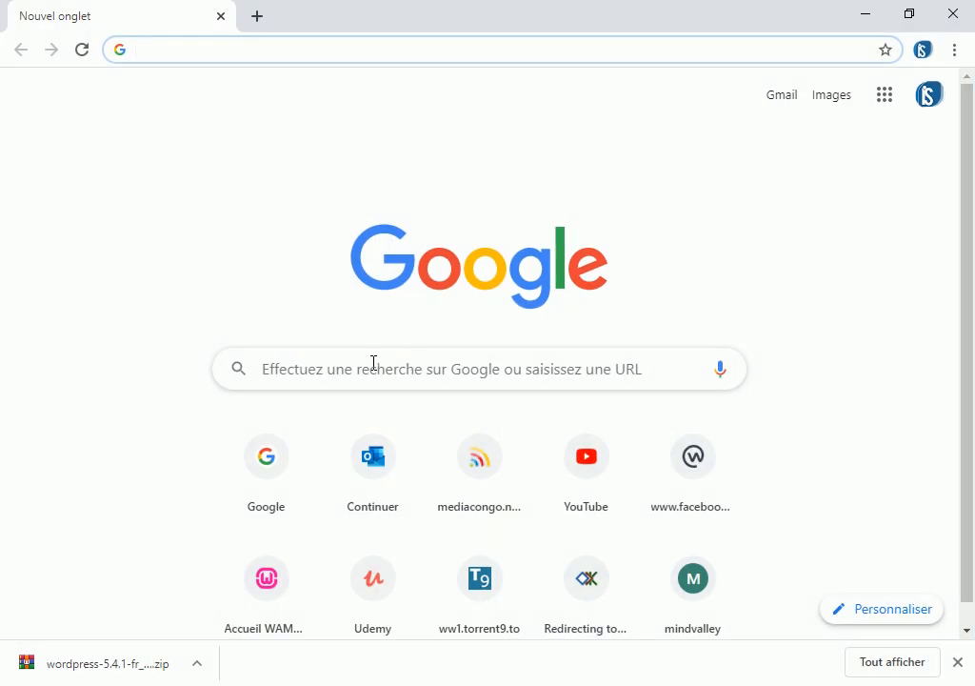
type("lo")
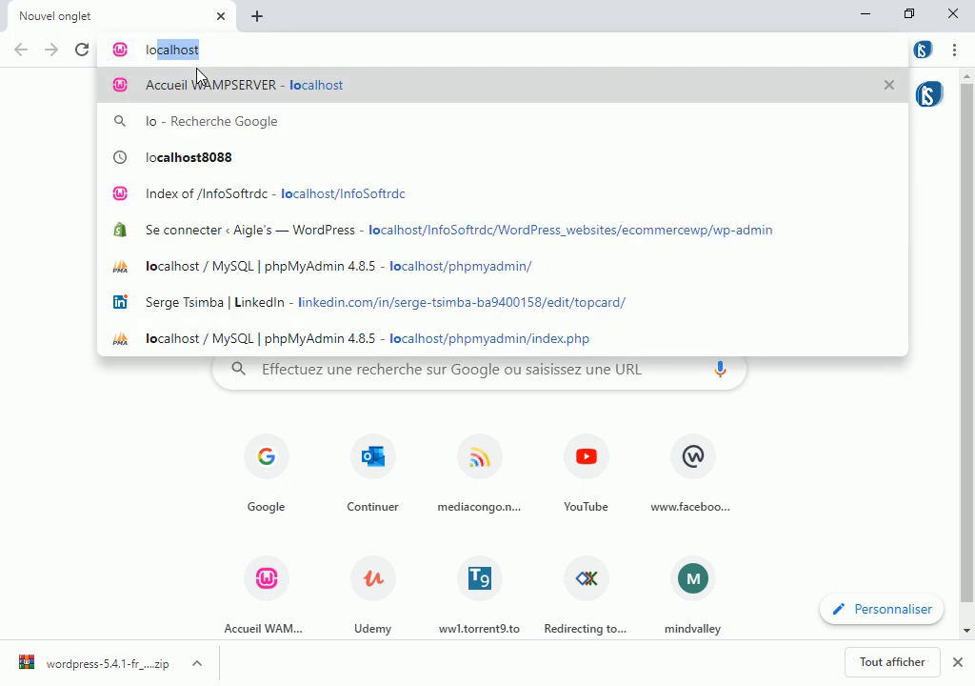
key("Return")
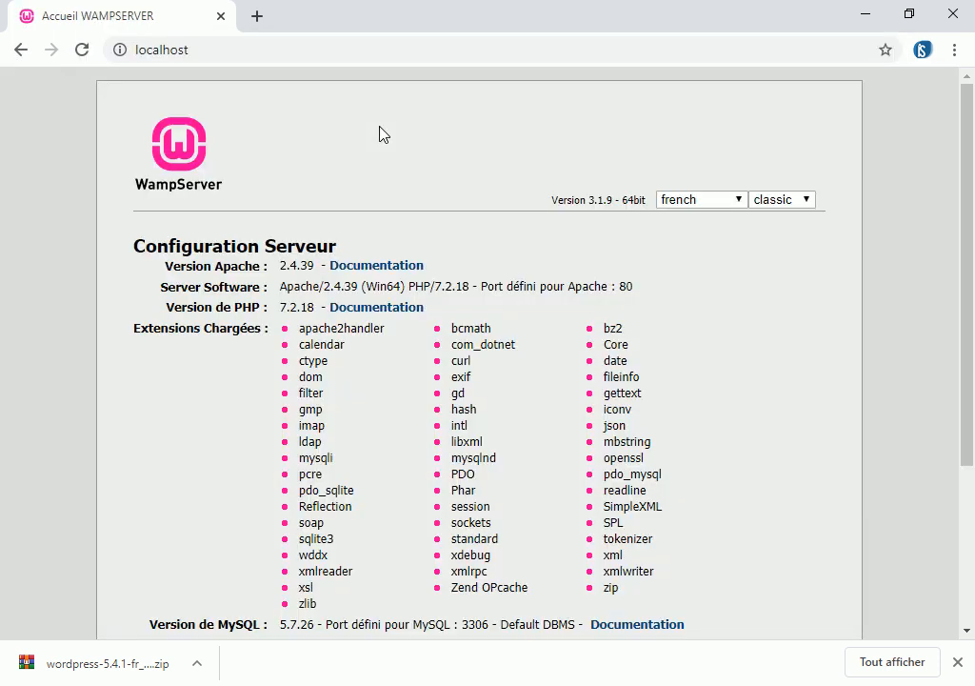
mouse_move(968, 189)
left_mouse_down()
mouse_move(974, 367)
mouse_move(964, 167)
left_mouse_up()
Open fr.wordpress.org in a new browser tab and go to its WordPress download page.
left_click(257, 17)
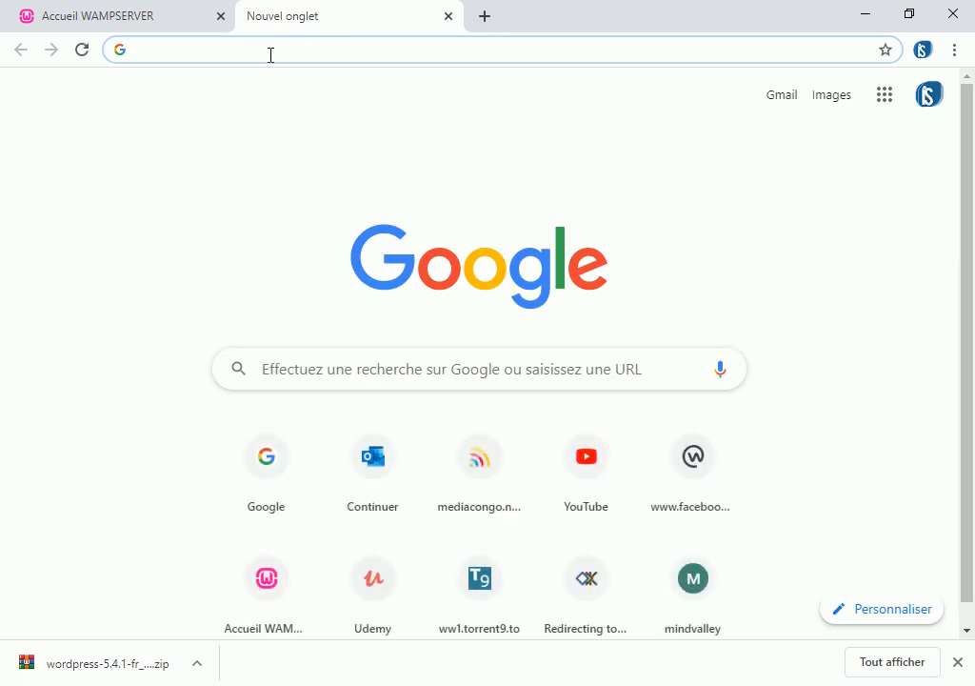
type("fr")
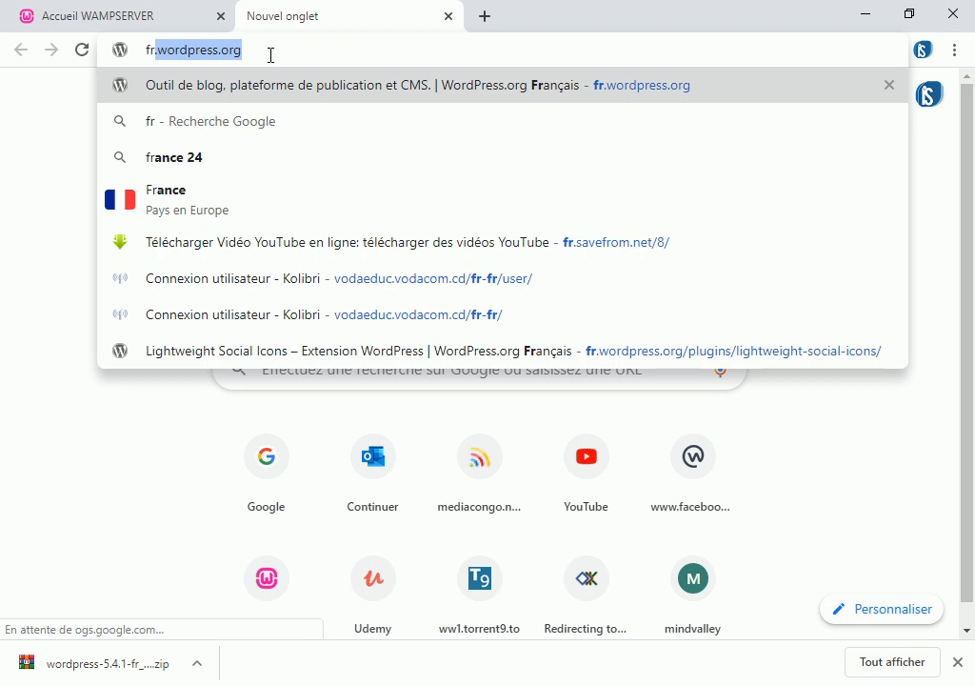
key("Return")
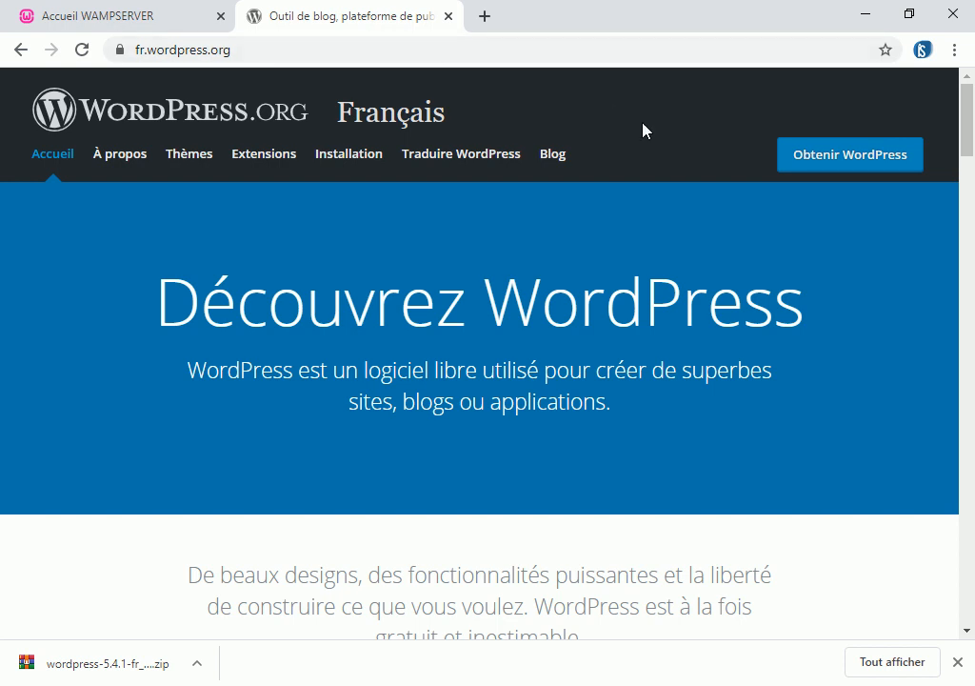
left_click(848, 158)
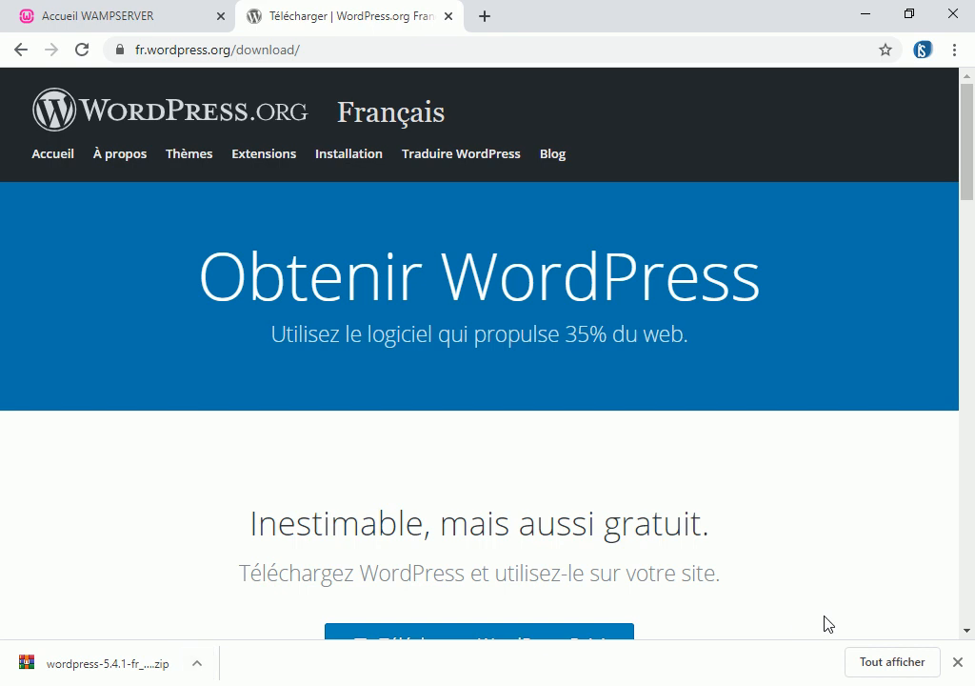
Download the WordPress 5.4.1 zip archive and dismiss the thank-you message.
left_click(960, 664)
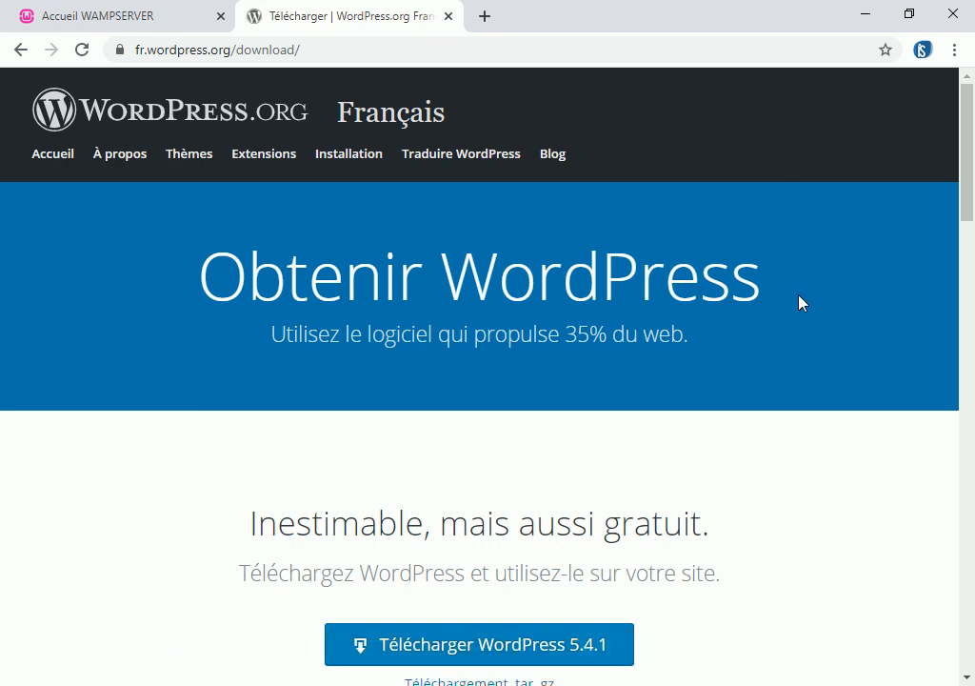
left_click_drag(968, 141, 968, 186)
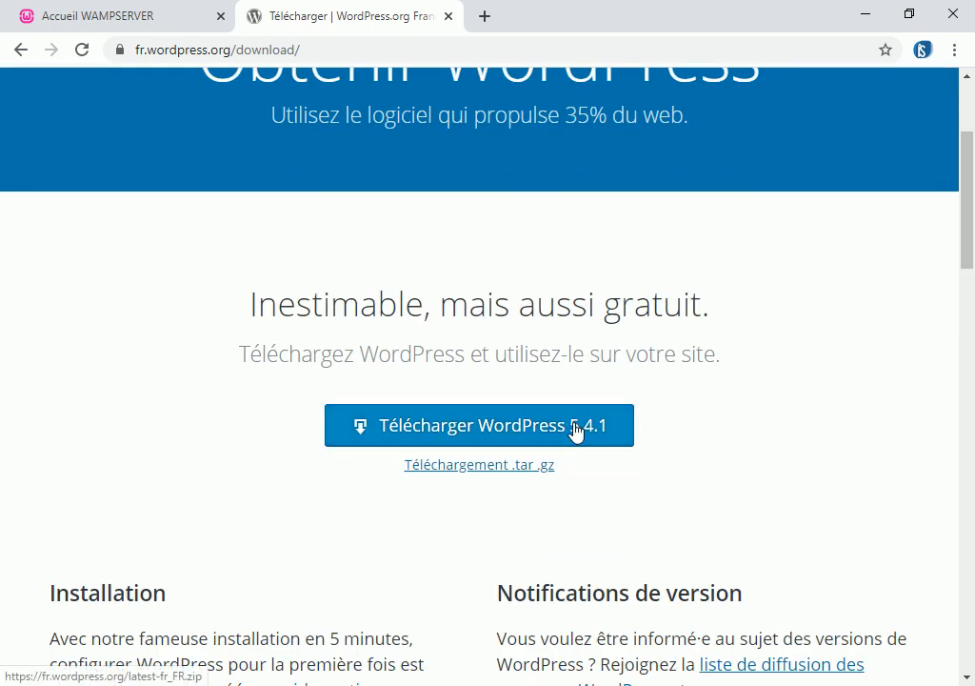
left_click(457, 427)
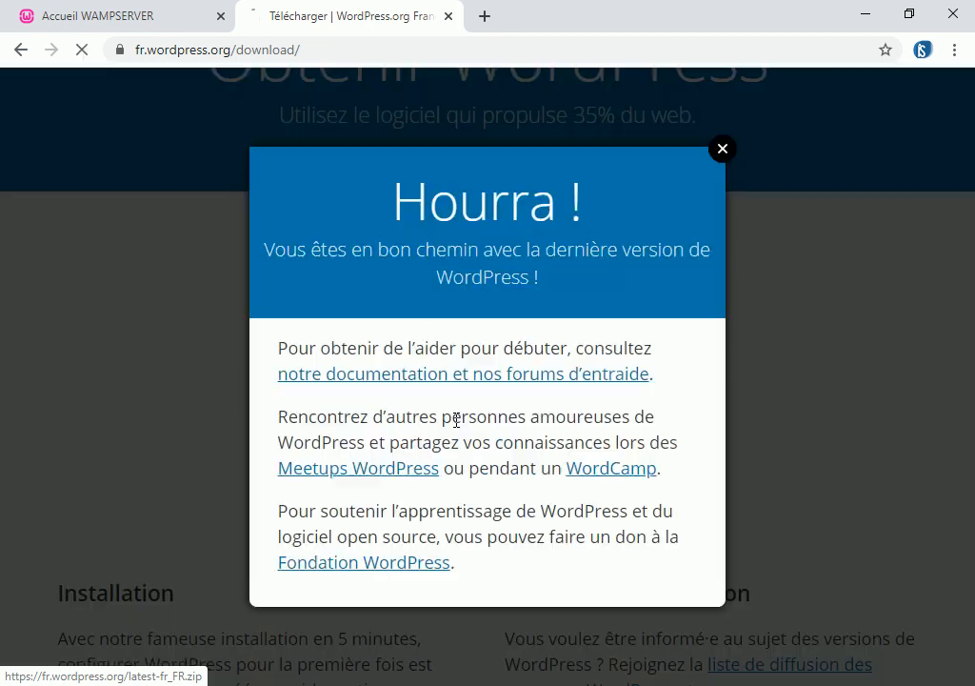
left_click(723, 127)
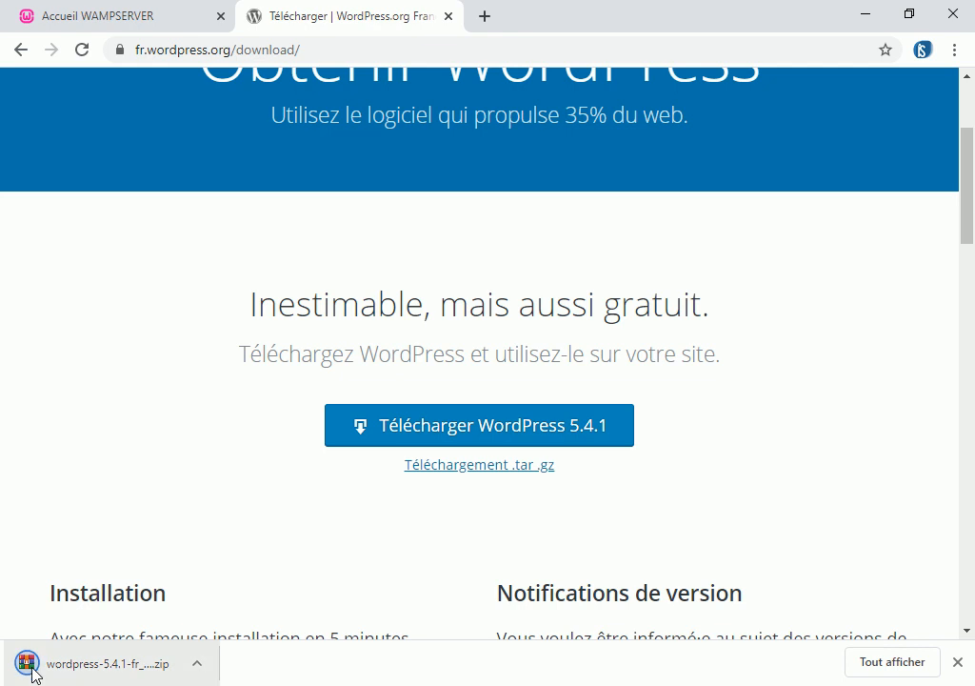
Show the downloaded WordPress archive in its folder and view its extraction options without extracting it.
left_click(198, 664)
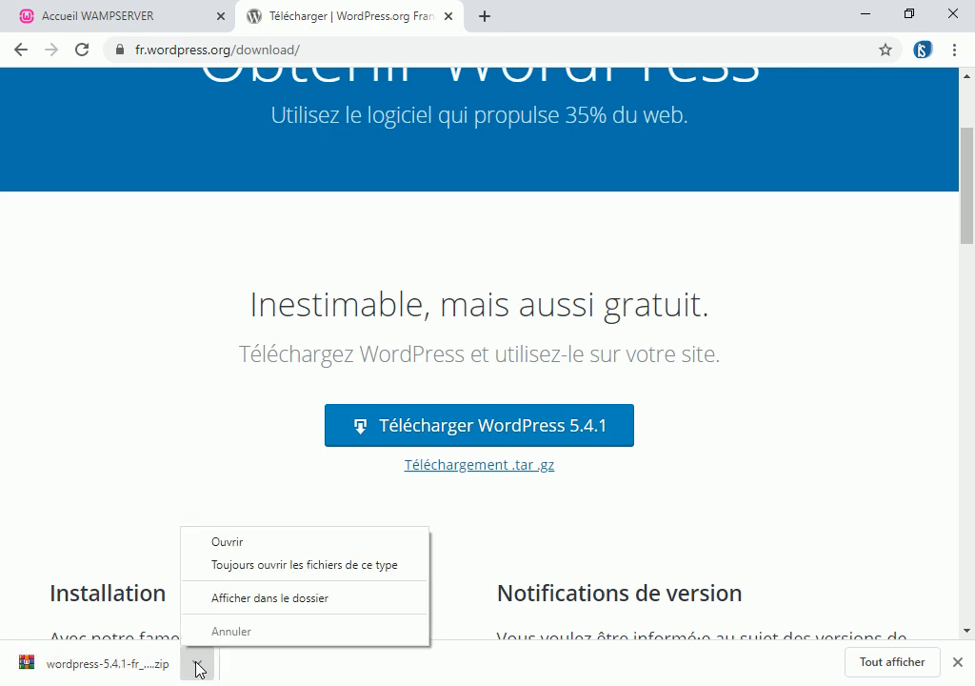
left_click(254, 602)
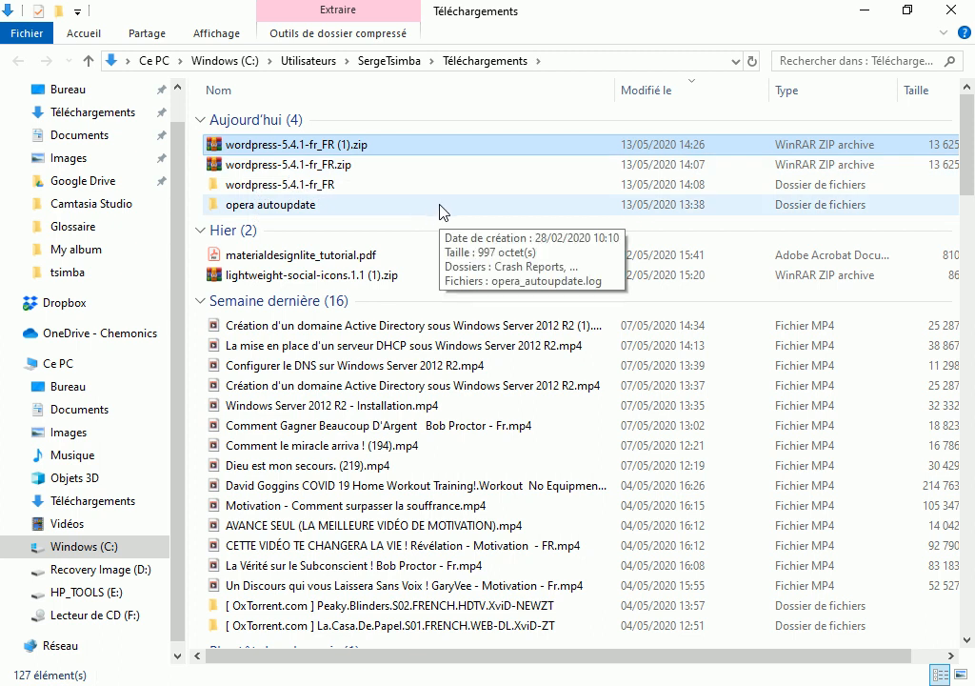
left_click(274, 145)
right_click(278, 139)
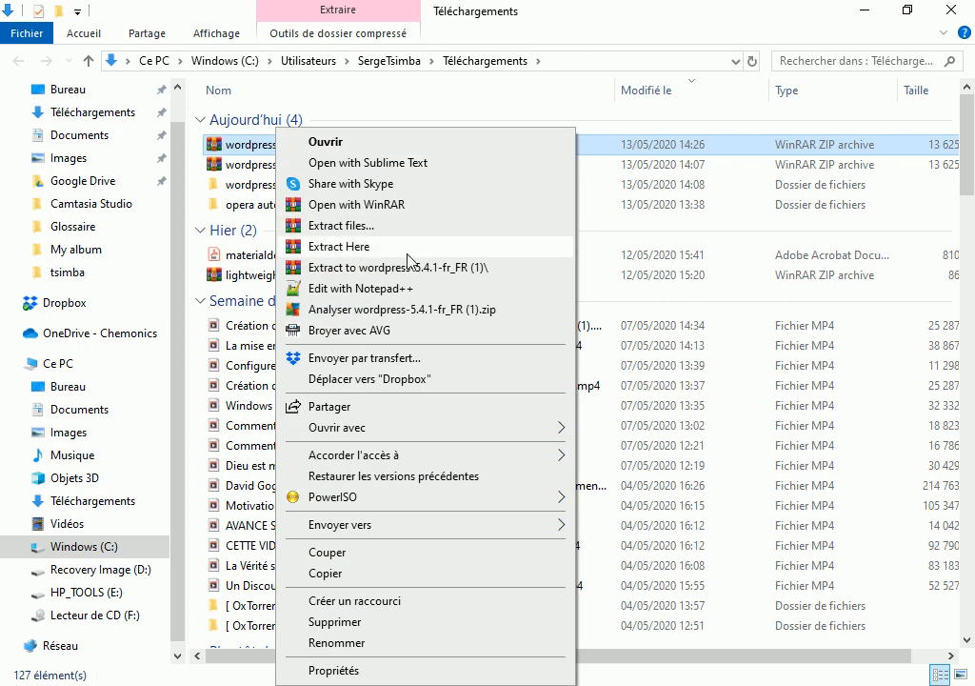
left_click(592, 196)
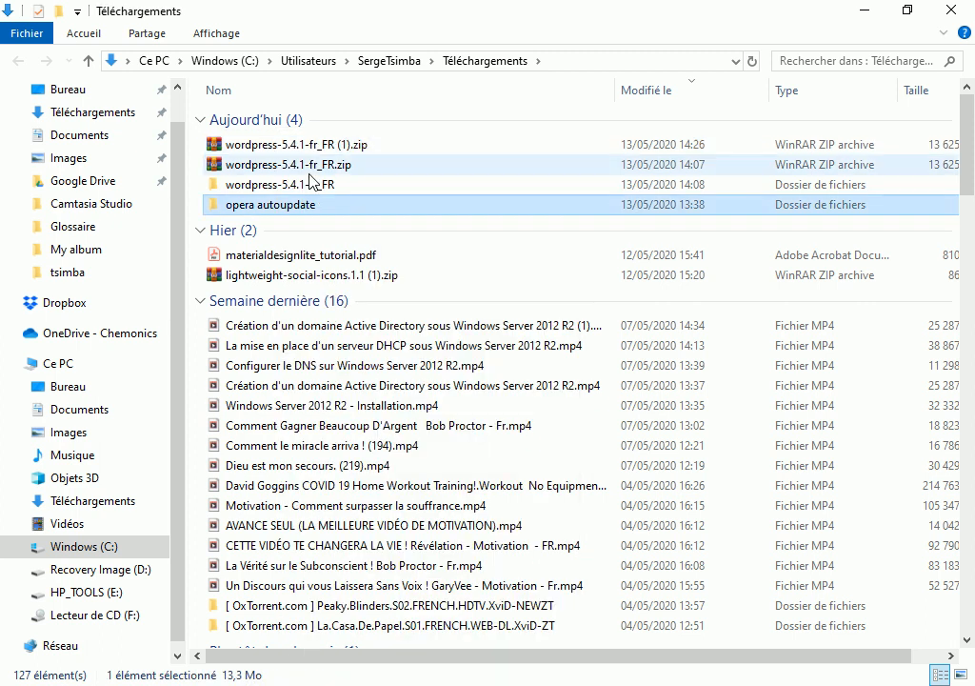
Open the already extracted wordpress-5.4.1-fr_FR folder and copy the wordpress folder inside it.
left_click(255, 189)
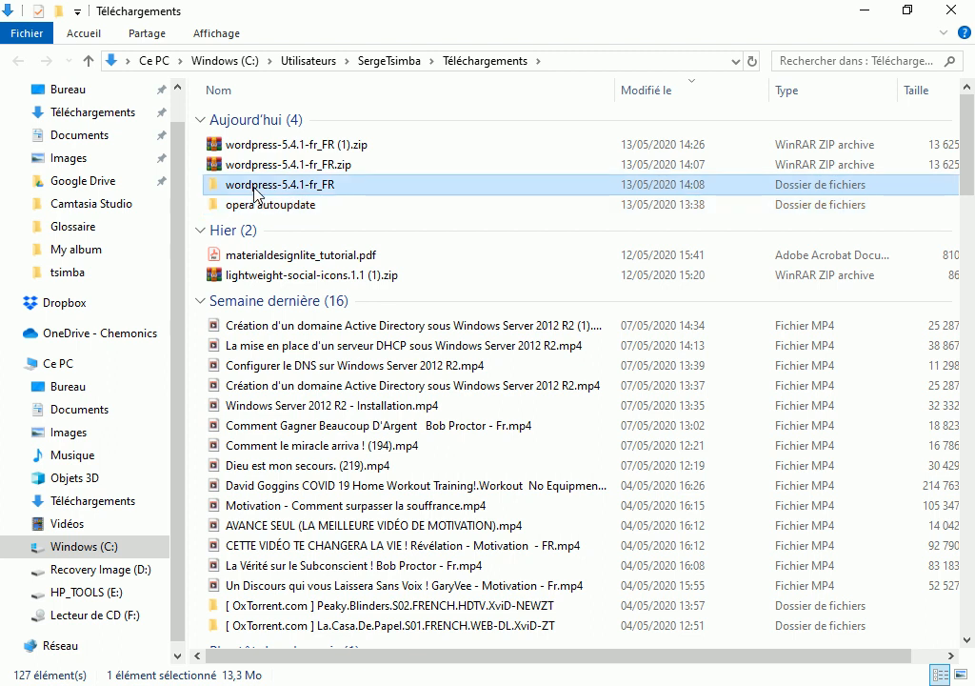
double_click(255, 189)
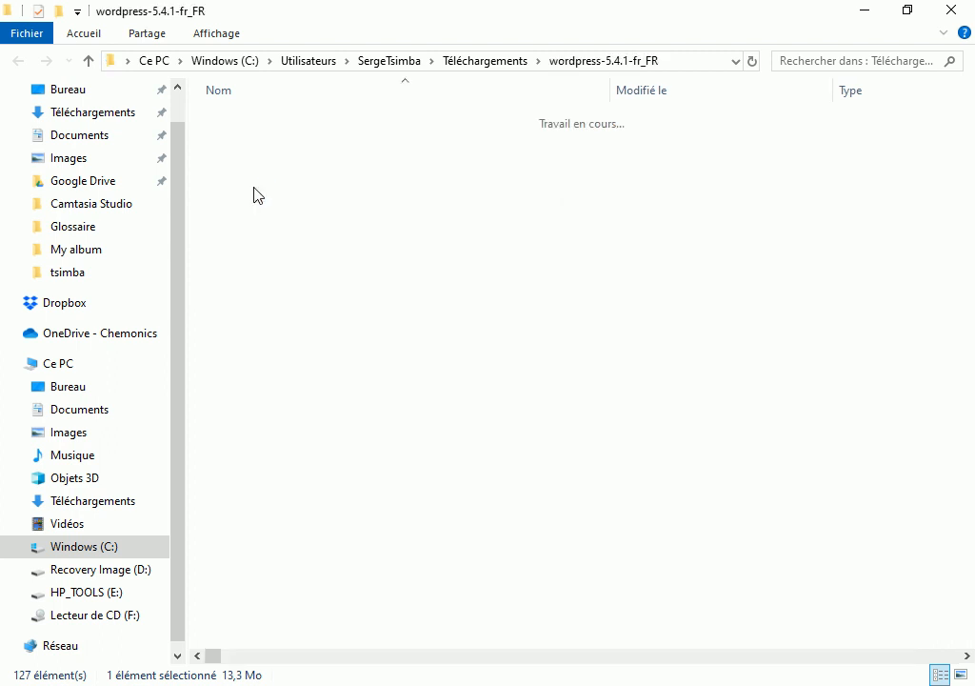
left_click(250, 122)
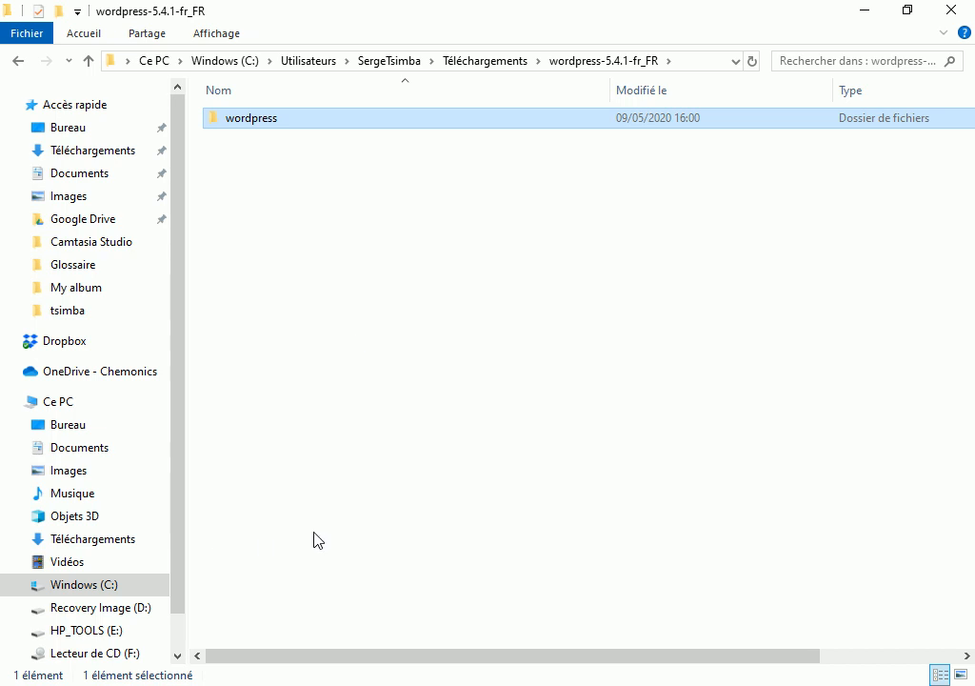
Paste the copied wordpress folder into C:\wamp64\www\InfoSoftrdc\WordPress_websites.
left_click(82, 588)
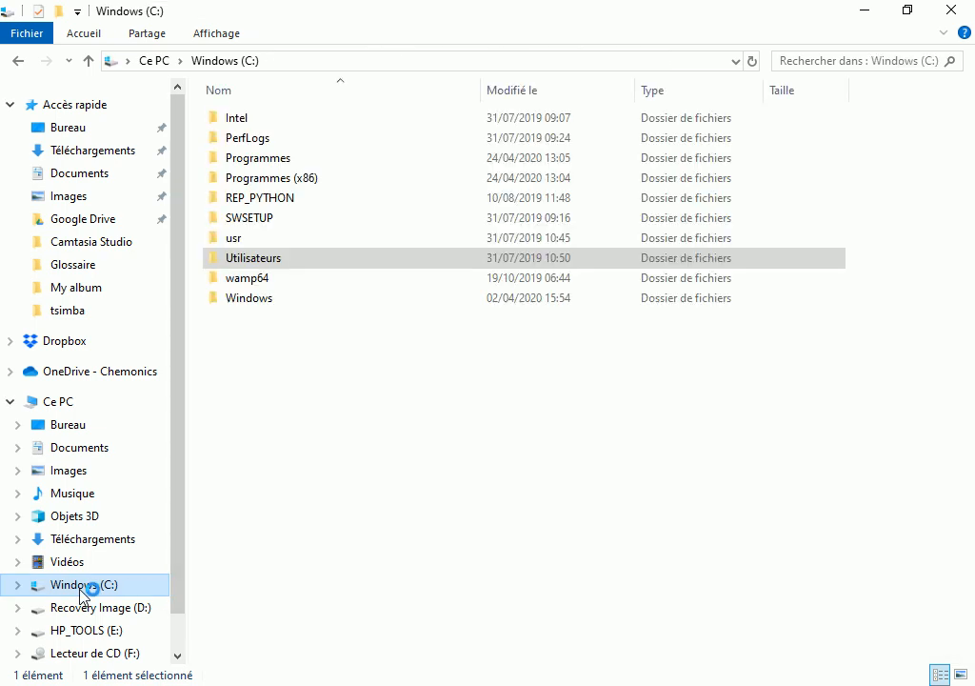
left_click(243, 285)
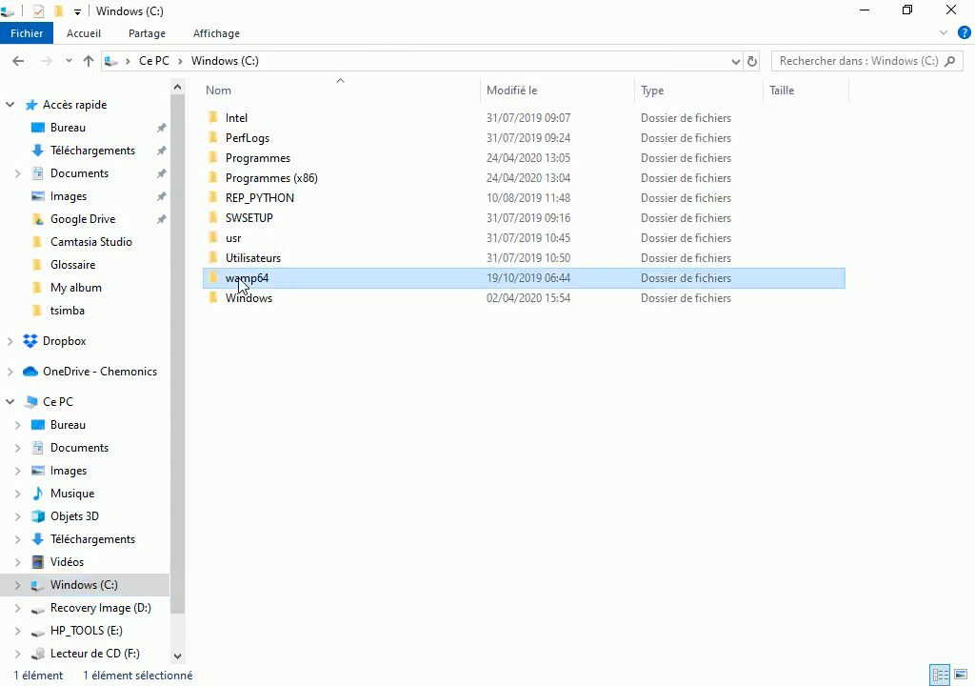
double_click(243, 285)
left_click(243, 280)
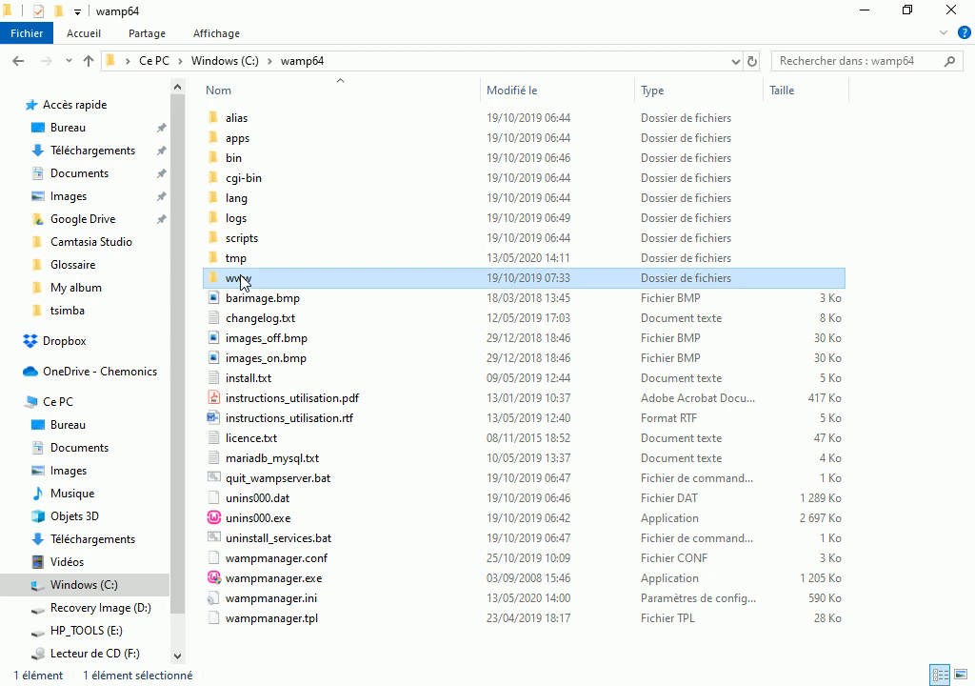
double_click(243, 279)
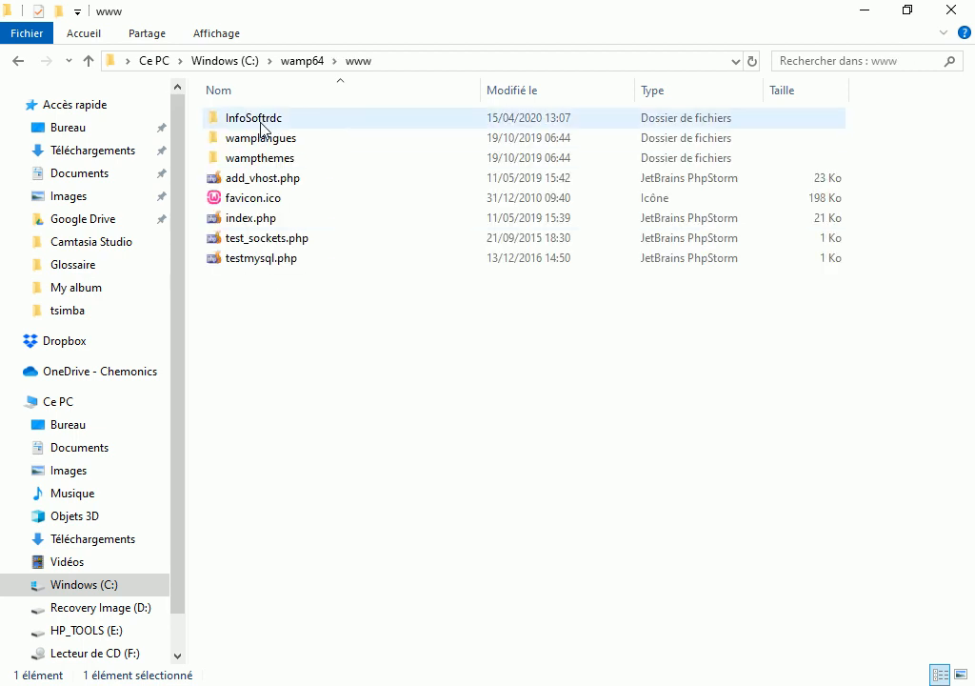
double_click(262, 124)
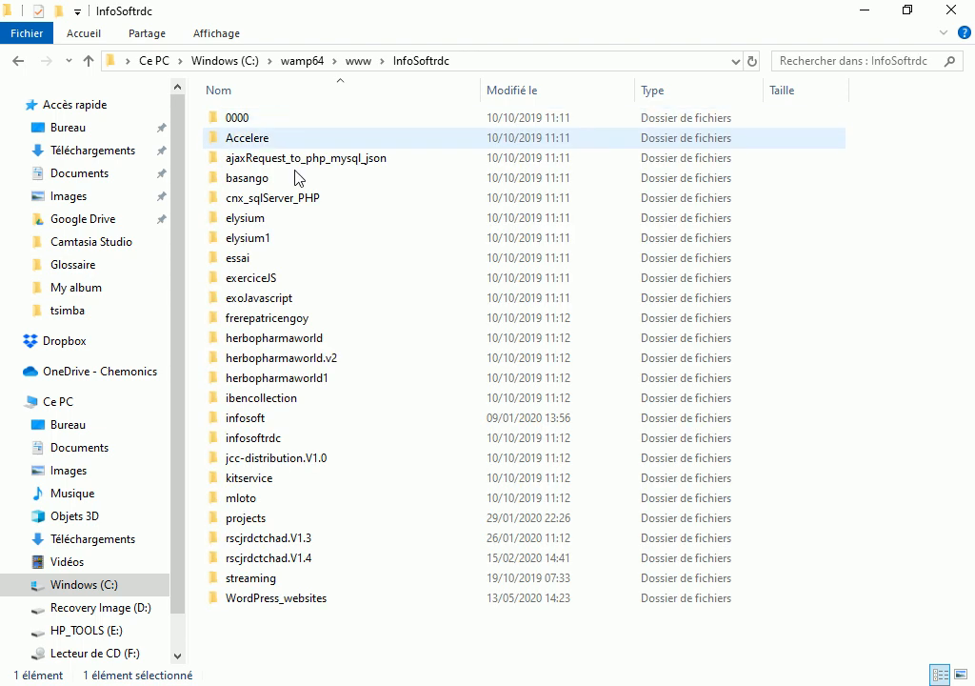
double_click(311, 606)
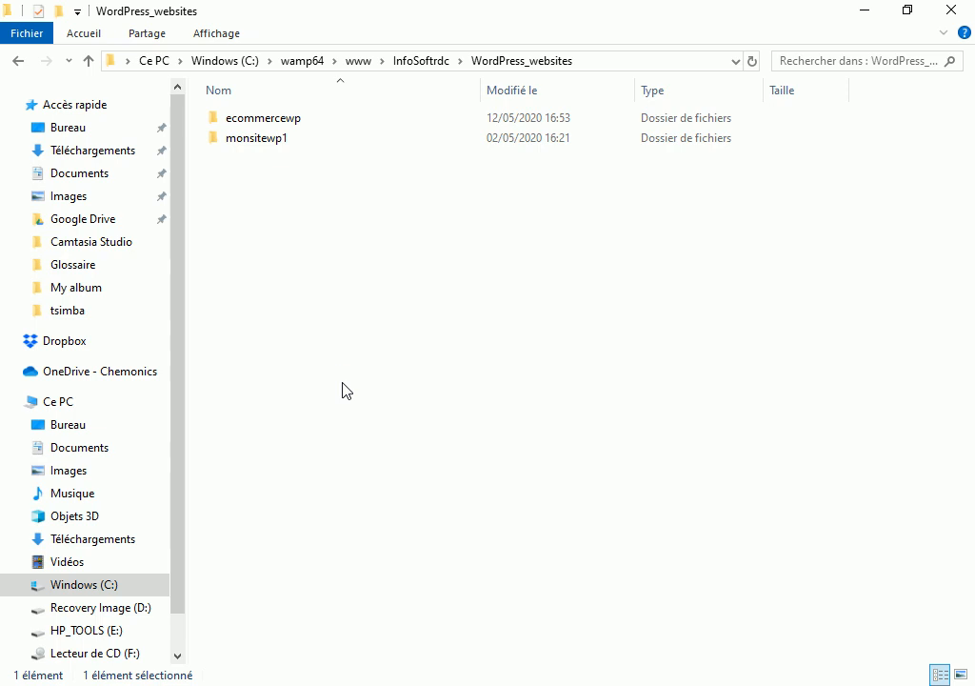
key("ctrl+v")
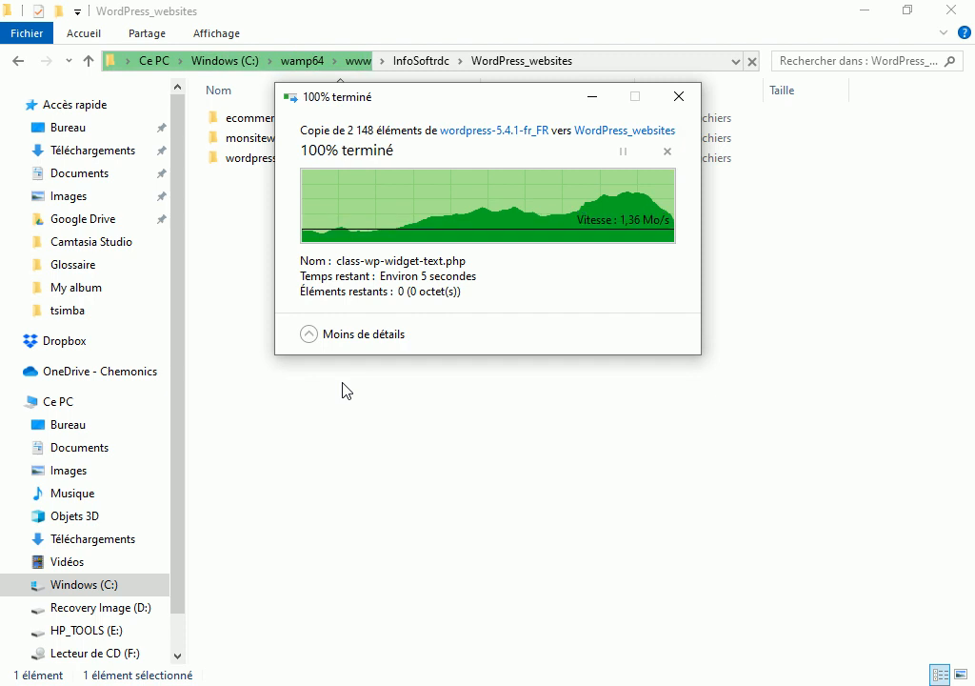
Check the contents of the pasted wordpress folder and rename the folder to agency.
double_click(254, 164)
key("BackSpace")
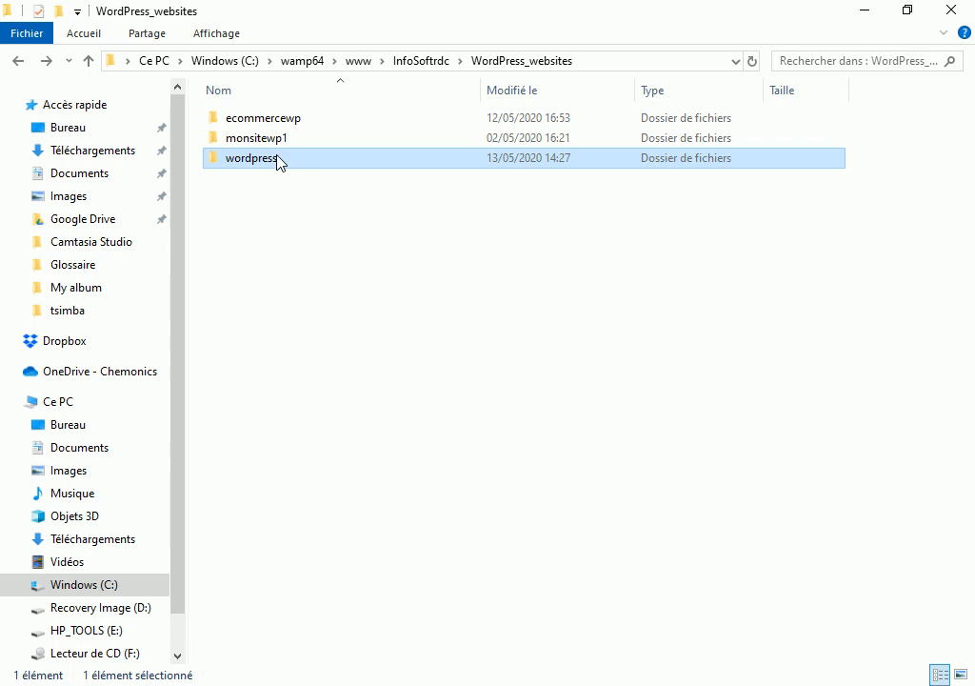
left_click(279, 163)
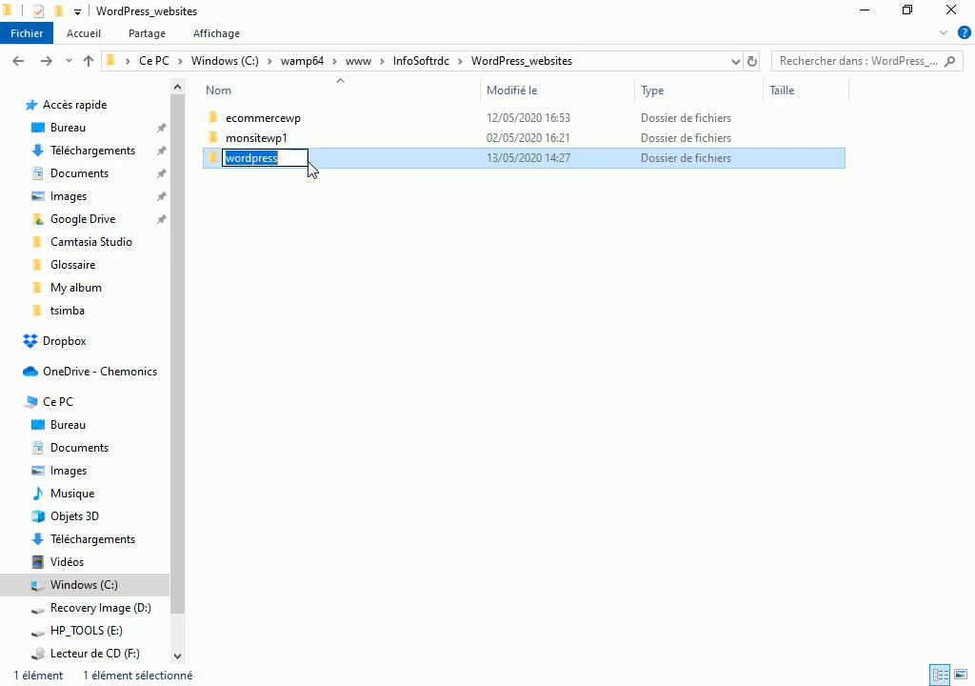
type("e")
key("BackSpace")
type("A")
key("BackSpace")
type("acn")
key("BackSpace")
key("BackSpace")
type("gency")
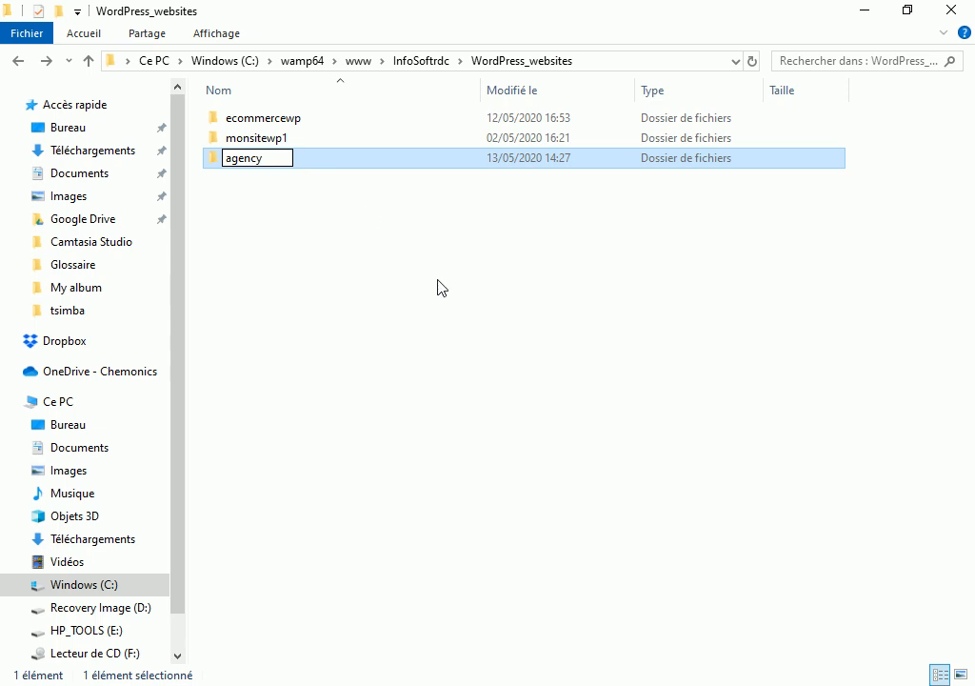
key("Return")
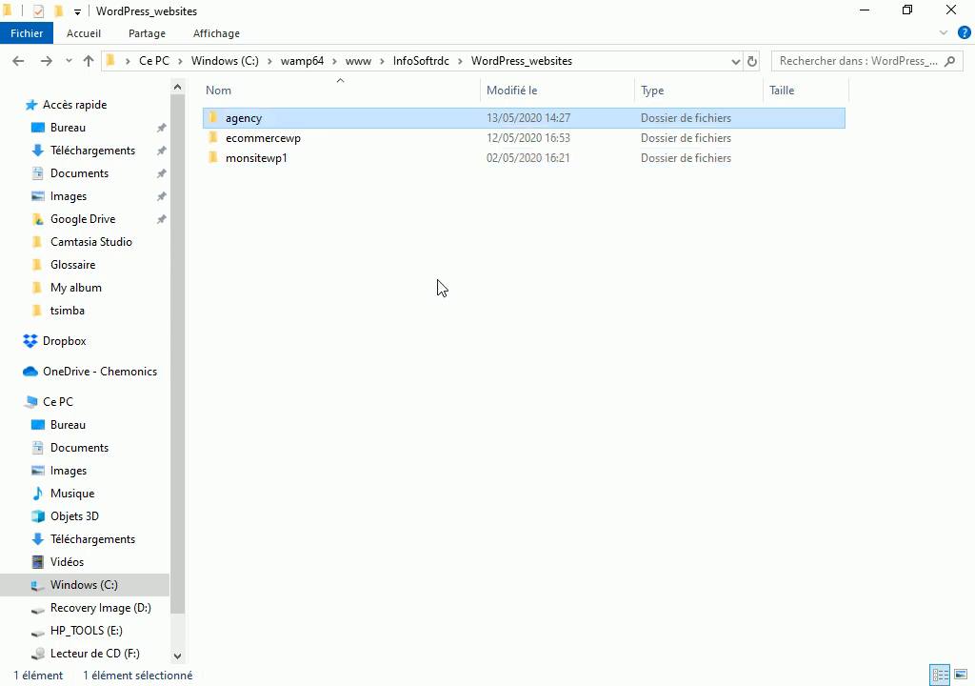
left_click(481, 248)
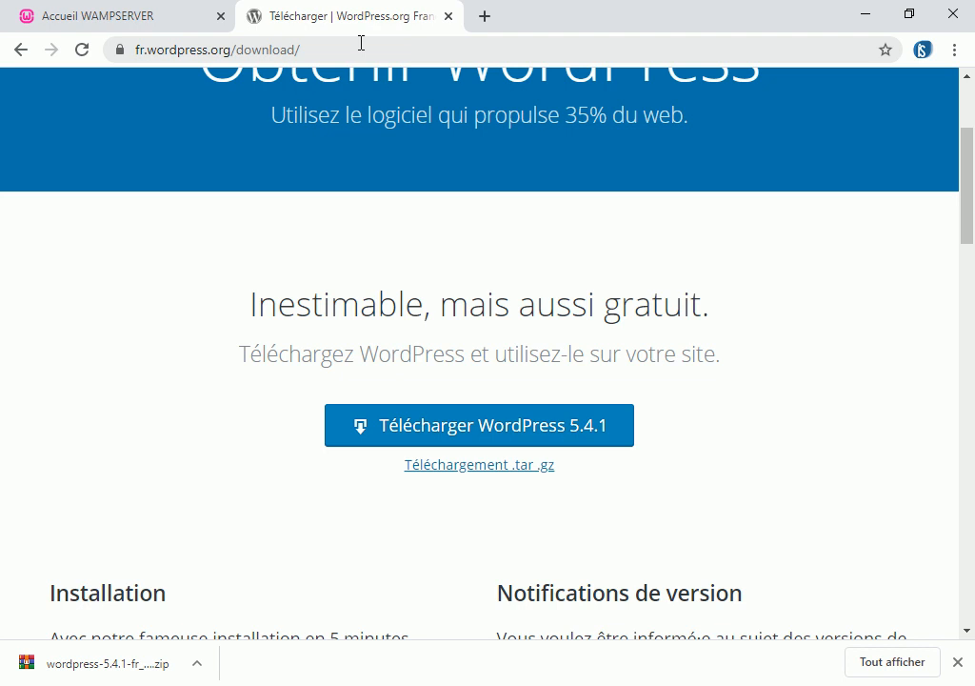
Open phpMyAdmin from the tools section of the WampServer home page.
left_click(124, 19)
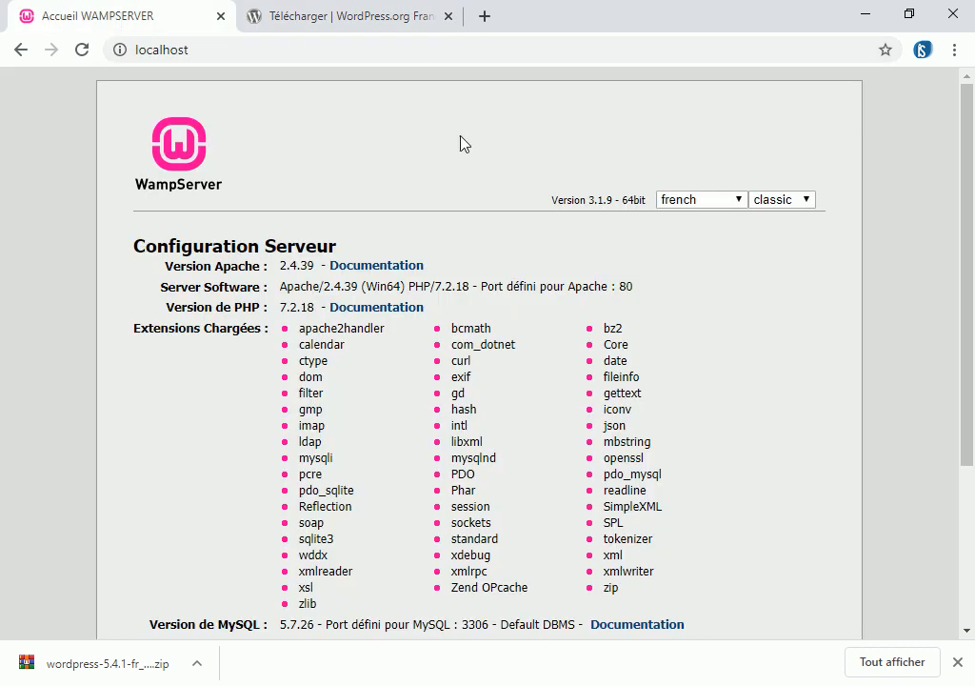
left_click_drag(964, 191, 971, 377)
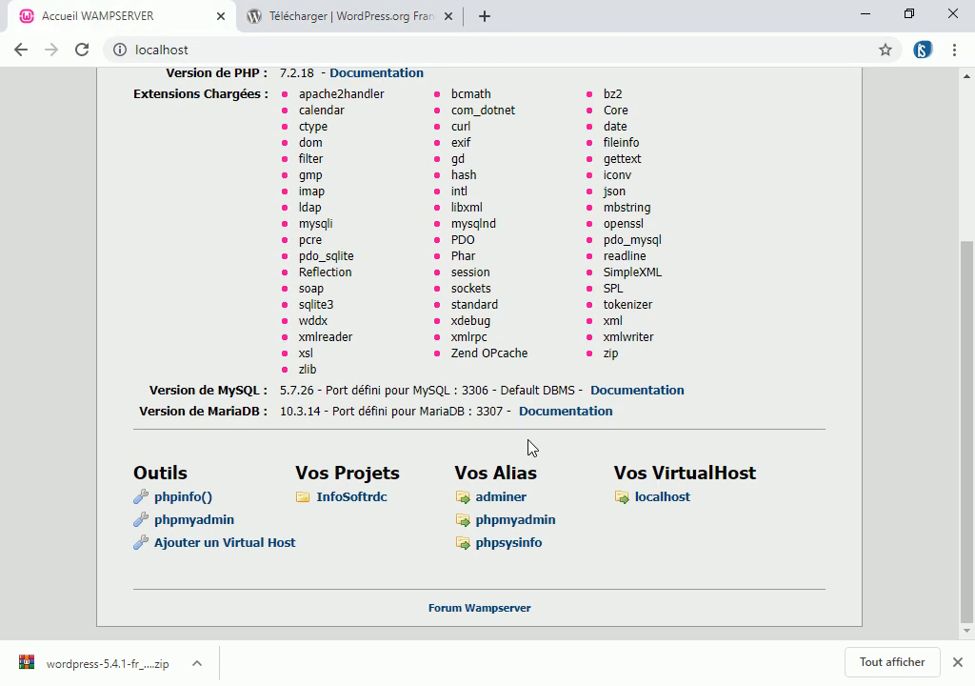
left_click(188, 522)
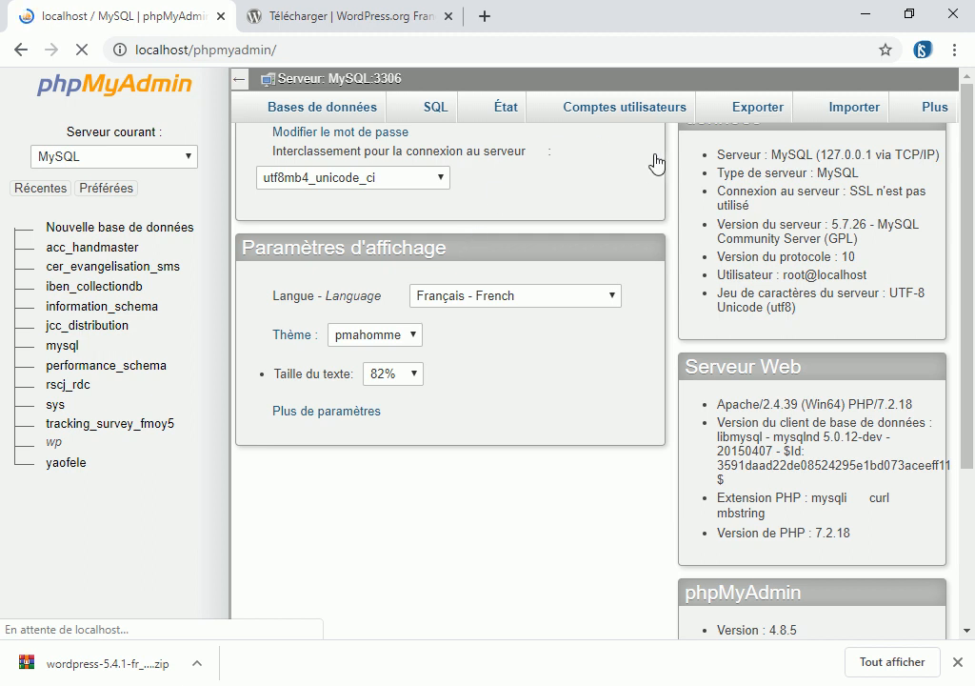
Create a MySQL database named wp_angecy with the latin1_swedish_ci collation.
left_click(310, 105)
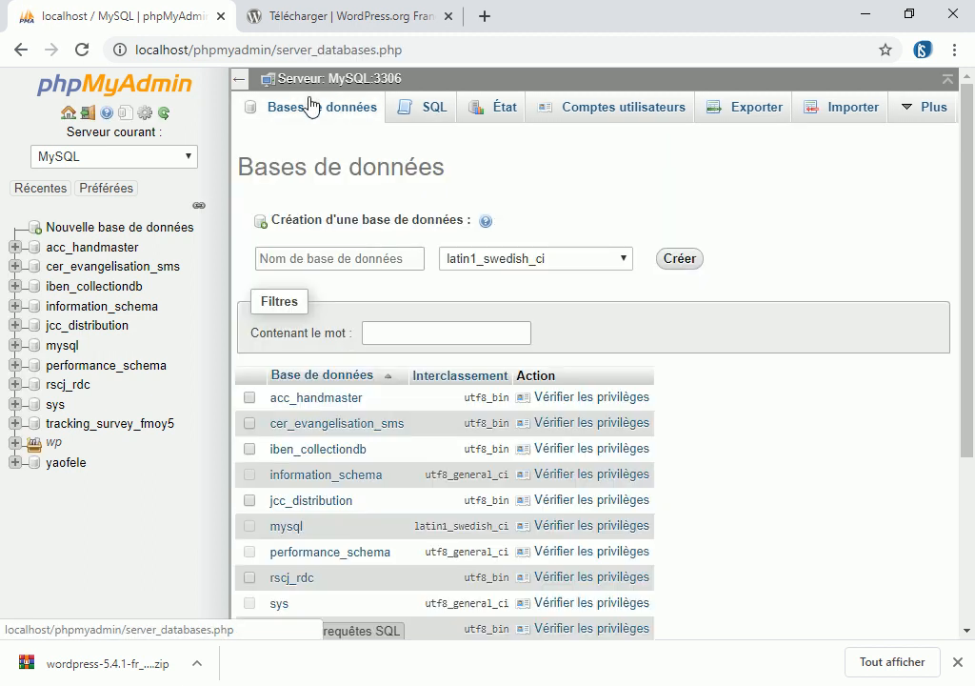
left_click(348, 259)
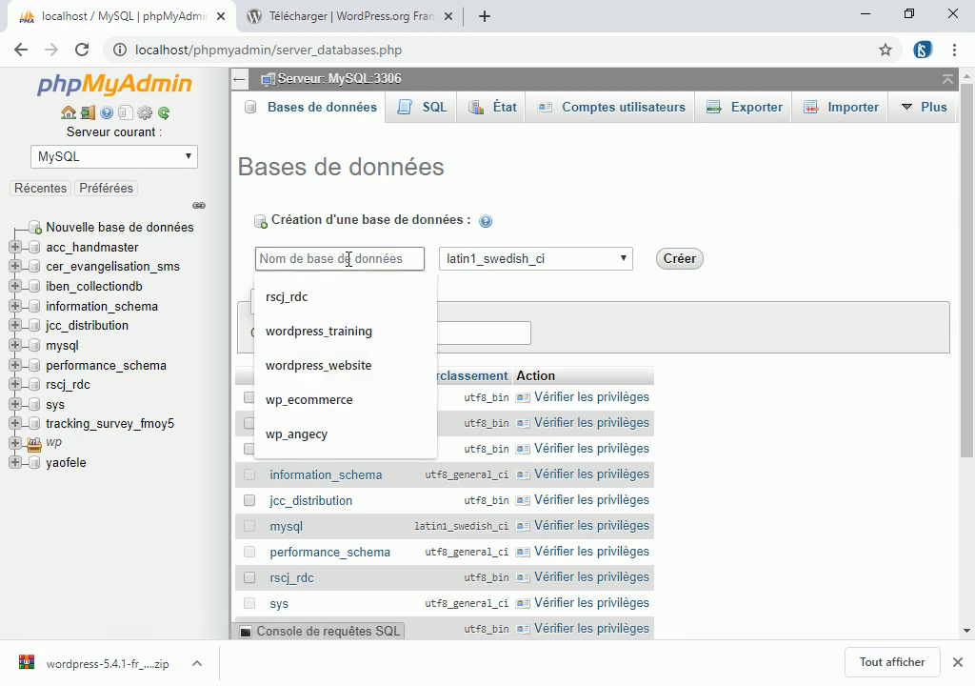
left_click(312, 435)
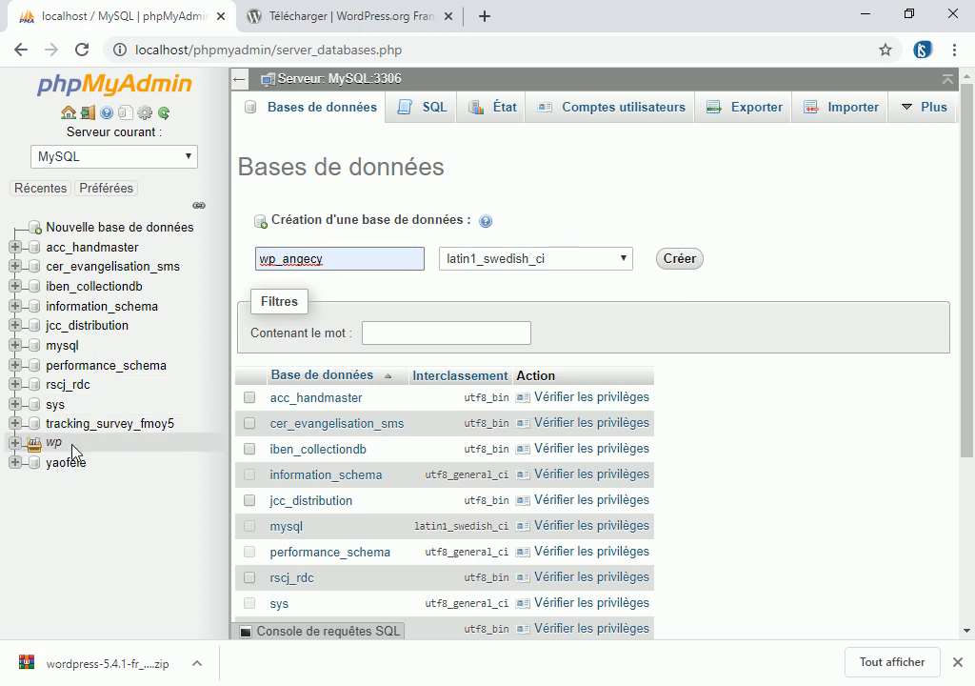
left_click(15, 444)
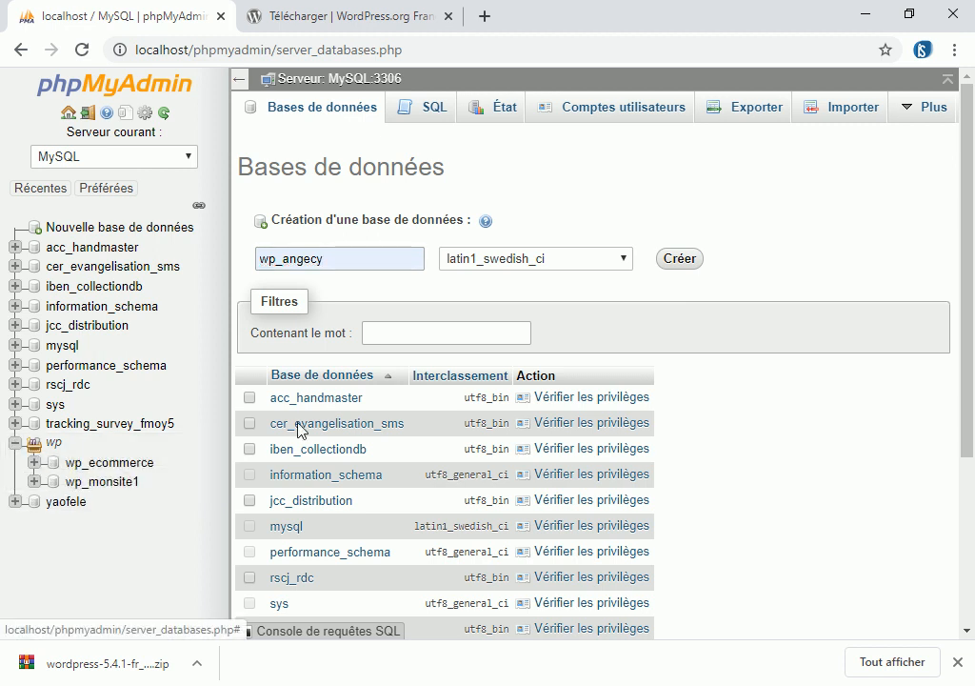
left_click(680, 259)
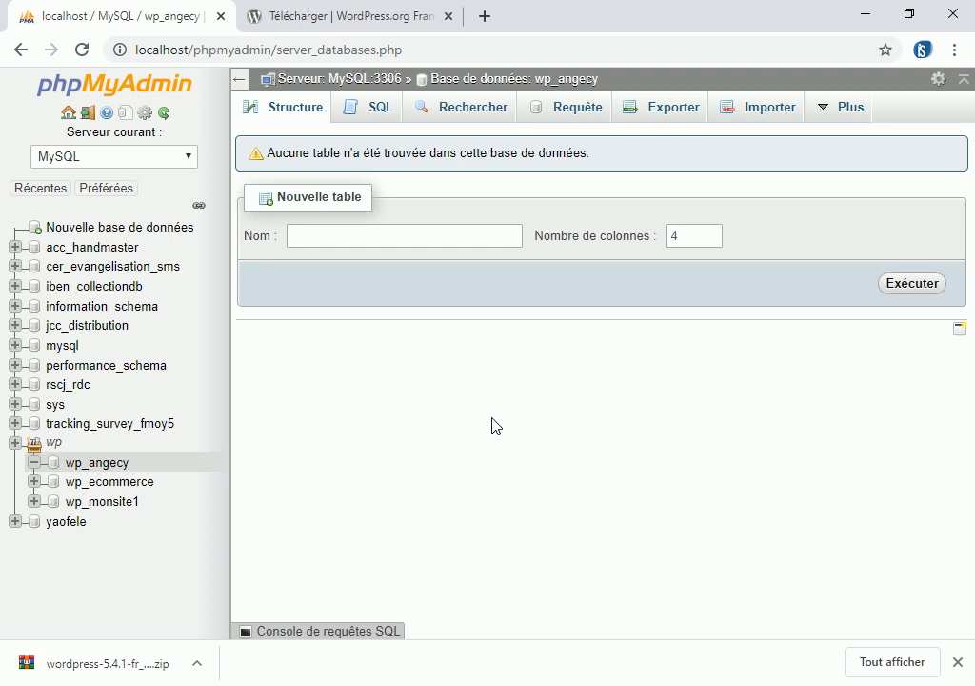
Open the agency site from localhost/InfoSoftrdc/WordPress_websites in a new browser tab and start the WordPress configuration setup.
left_click(484, 16)
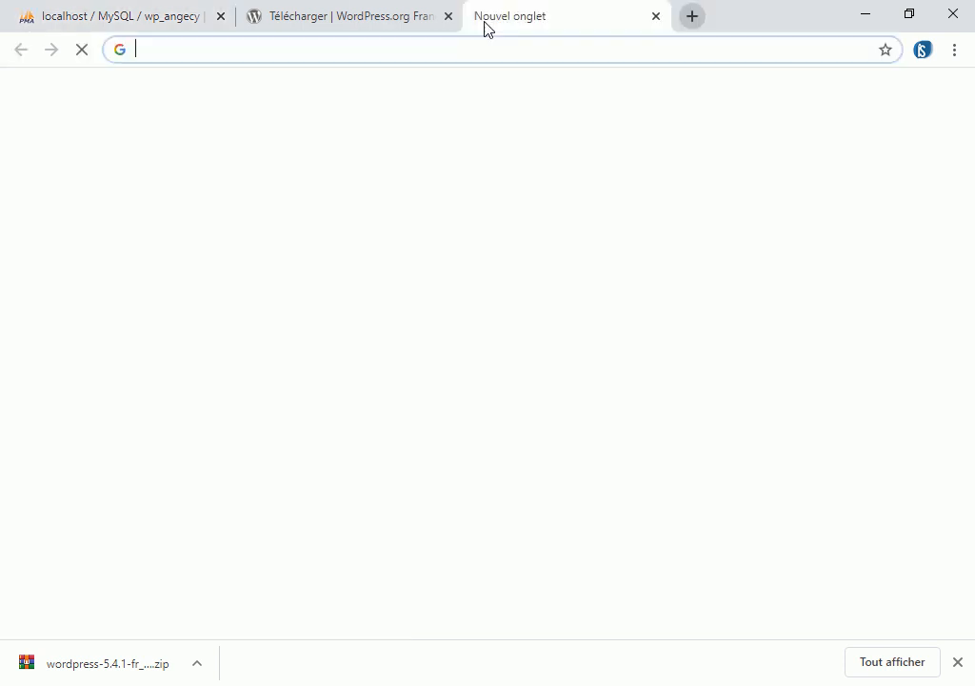
type("lo")
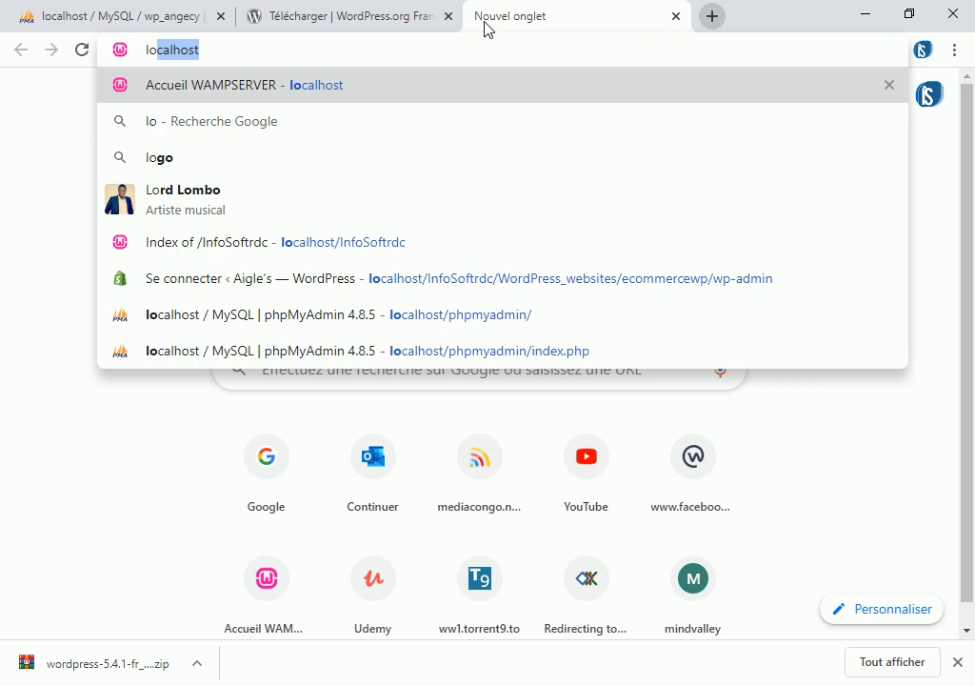
left_click(391, 250)
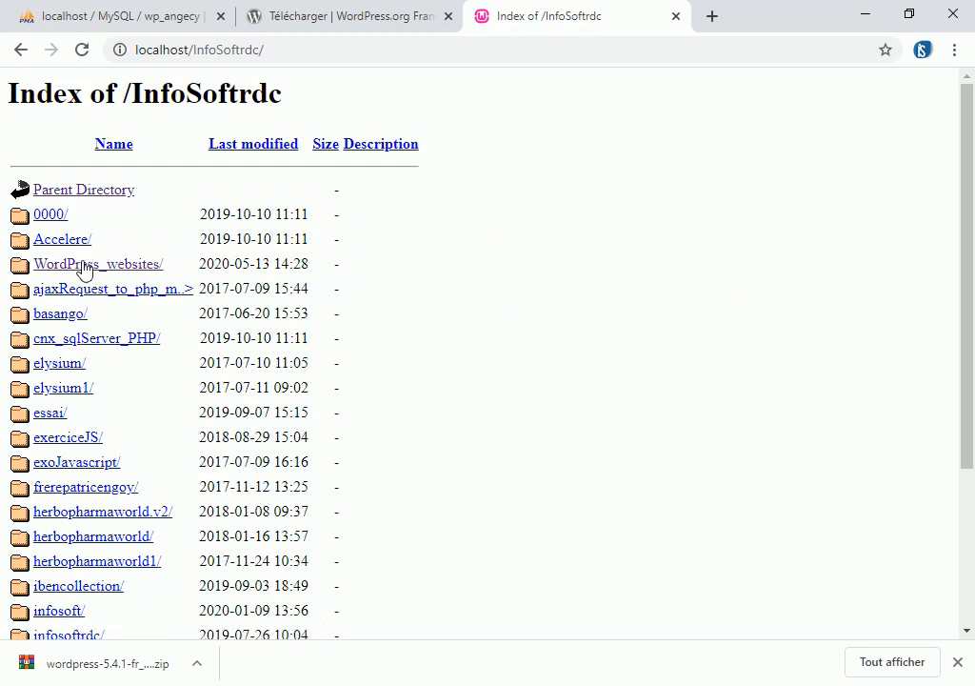
left_click(82, 267)
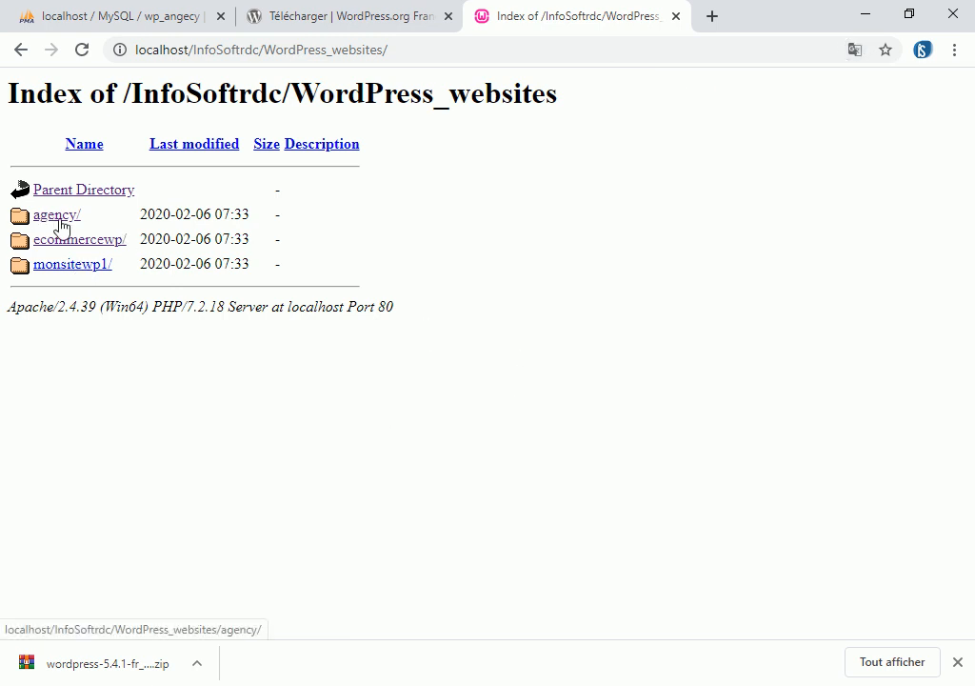
left_click(60, 221)
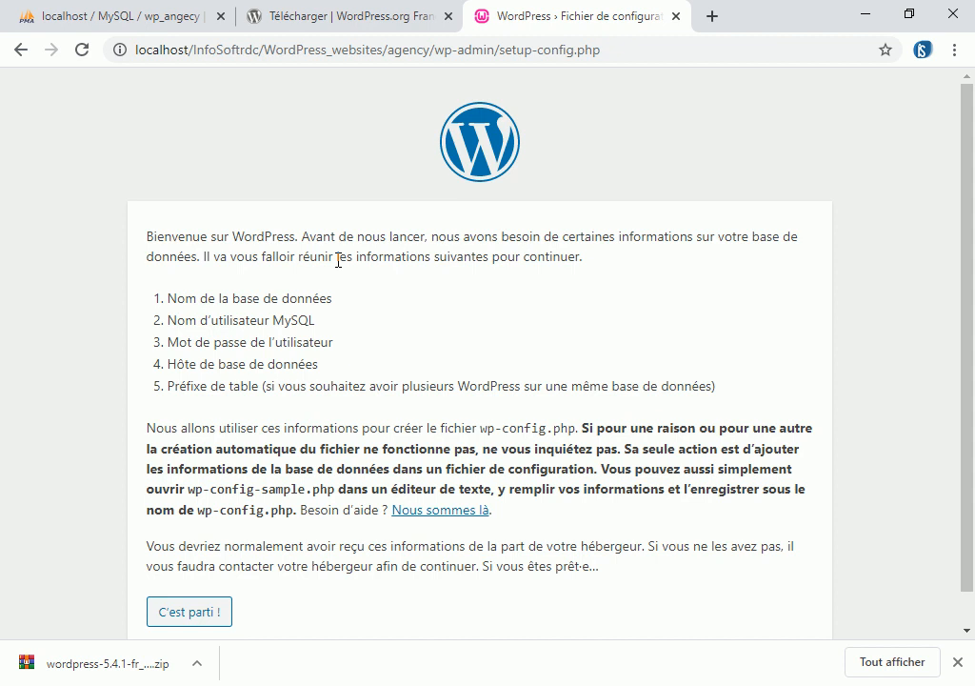
left_click(193, 615)
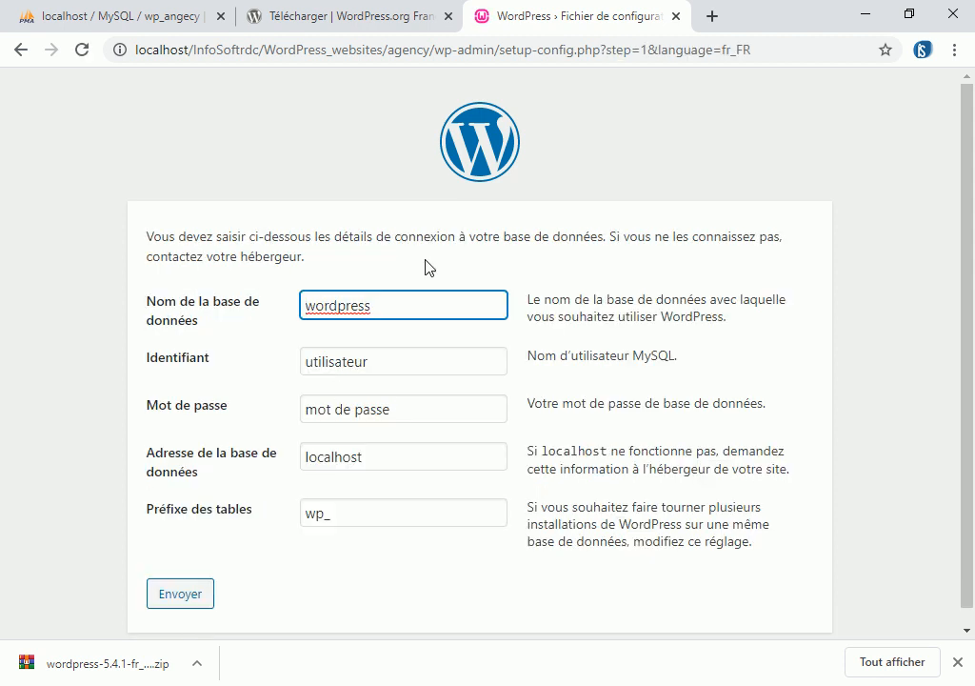
Set the database name to wp_angecy and the MySQL username to root in the connection form.
left_click(398, 312)
left_click_drag(398, 312, 283, 318)
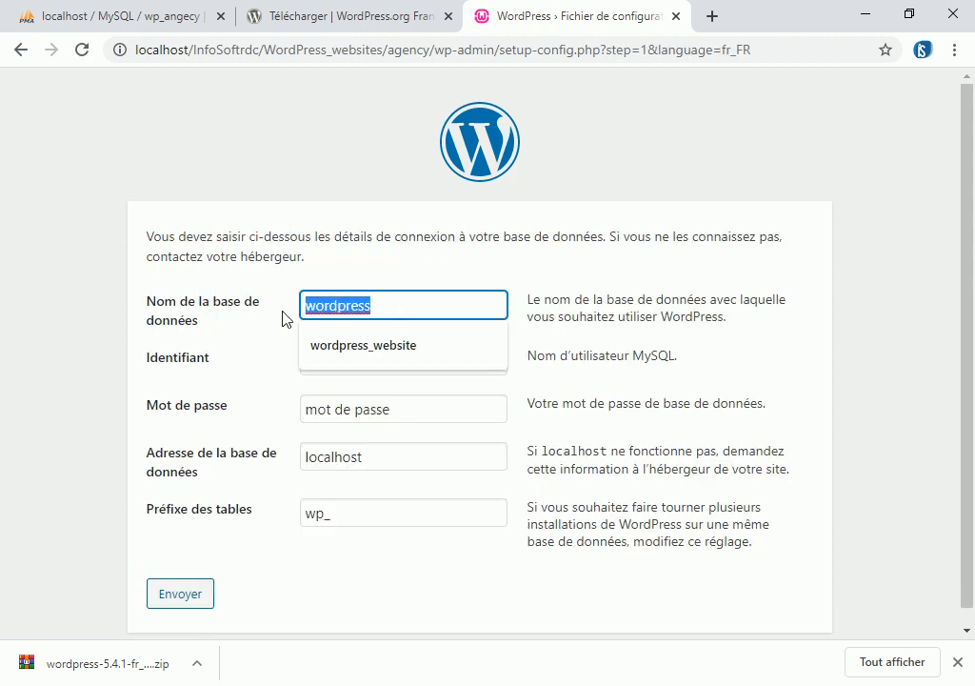
type("wp_angecy")
left_click(362, 348)
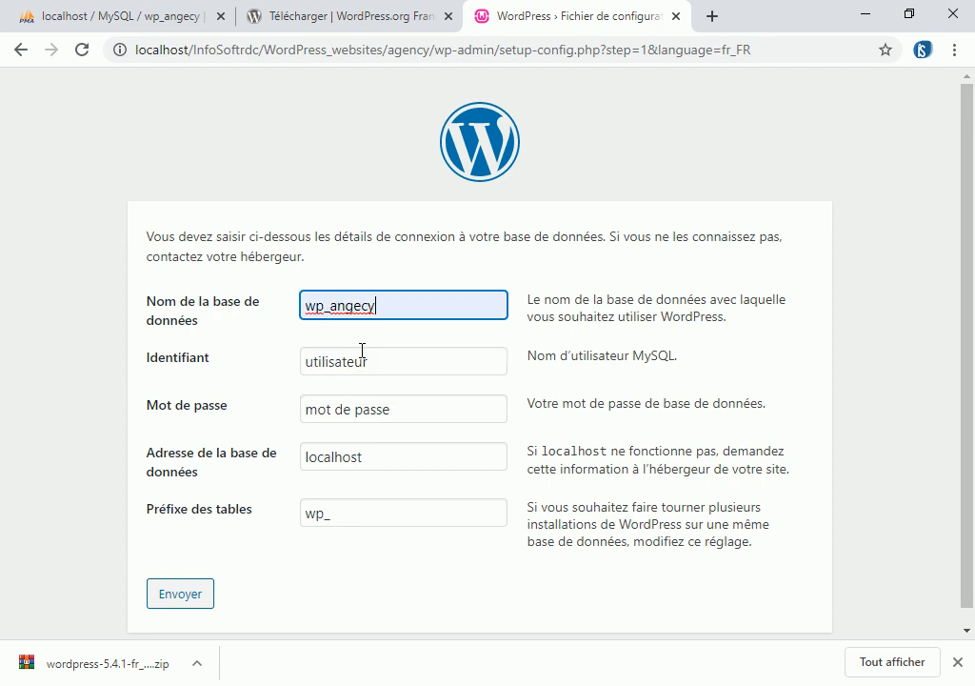
left_click_drag(367, 360, 284, 369)
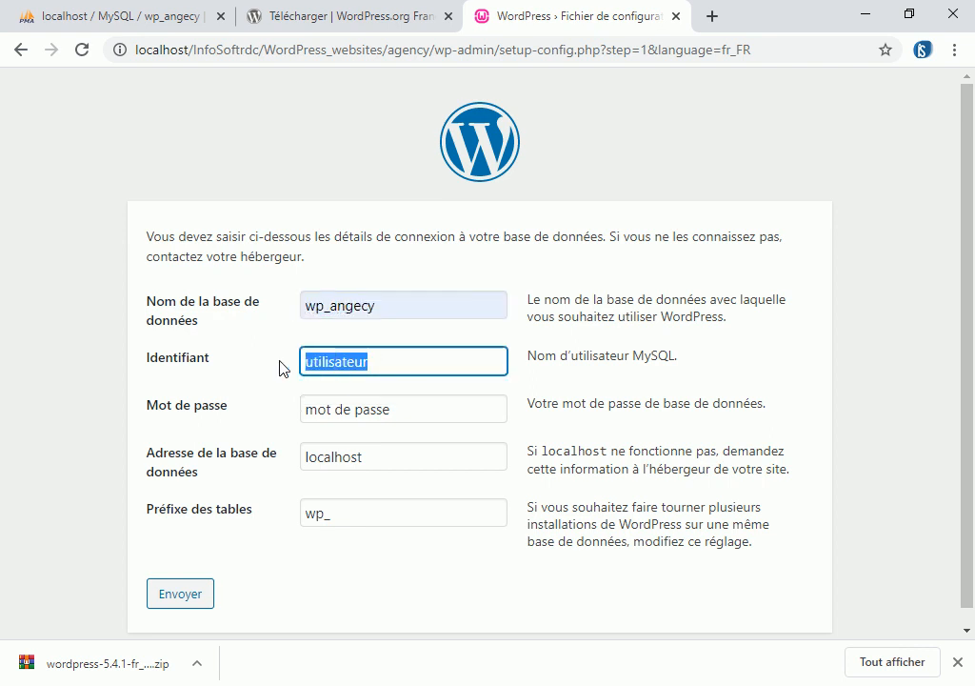
type("root")
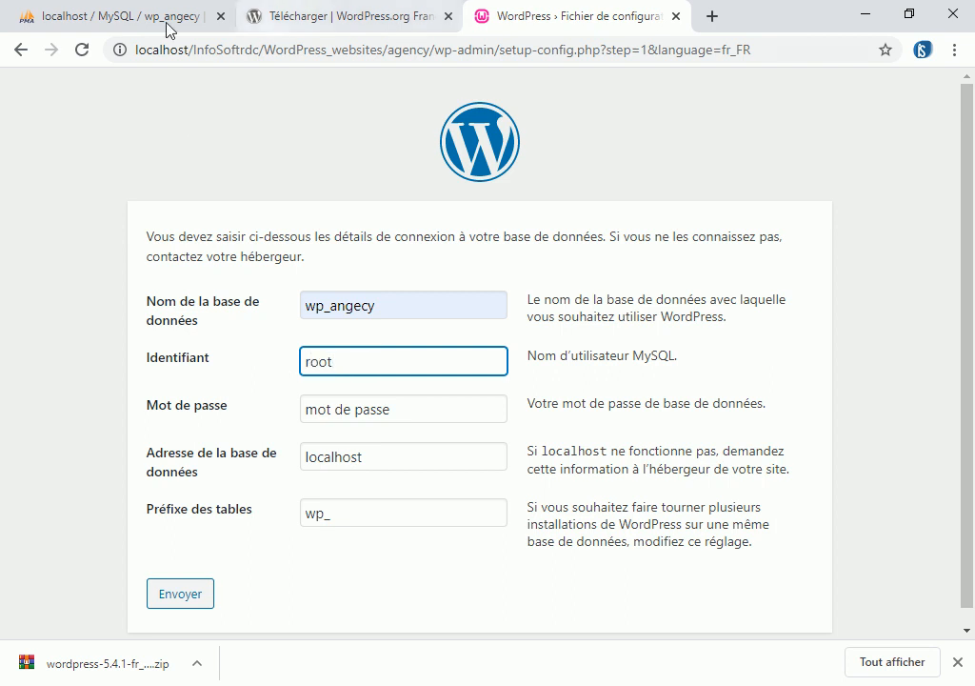
Check the root account in phpMyAdmin's server user accounts overview, then return to the WordPress configuration form.
left_click(113, 17)
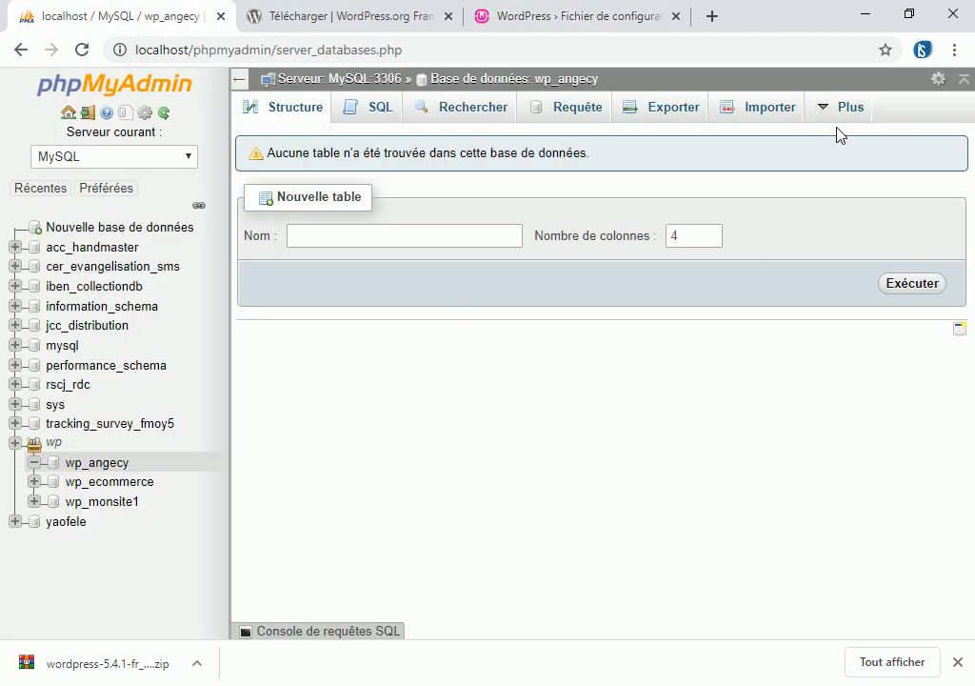
mouse_move(840, 122)
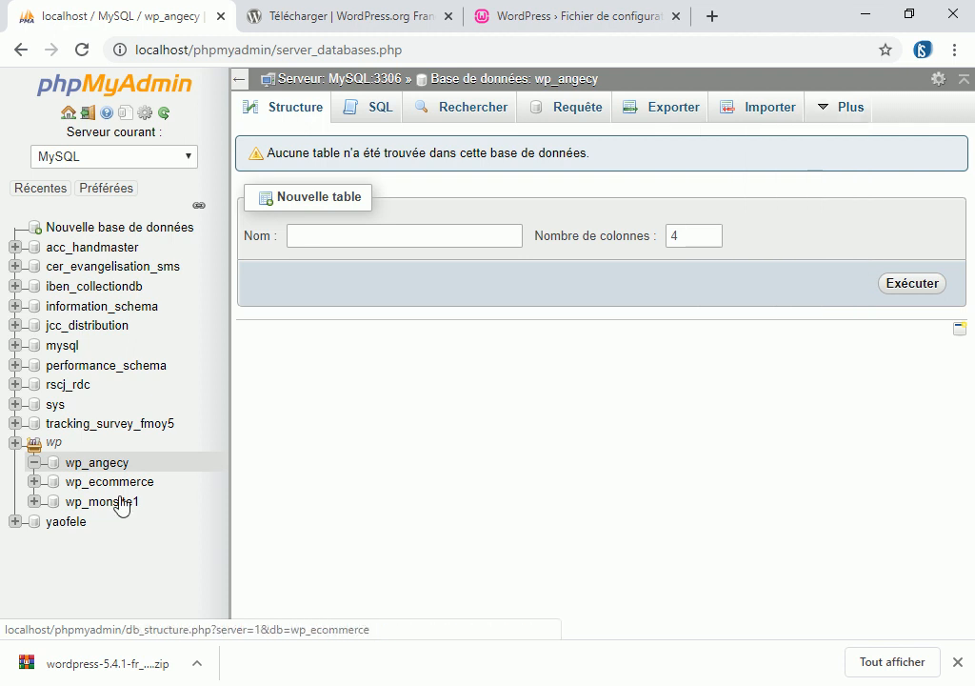
left_click(382, 83)
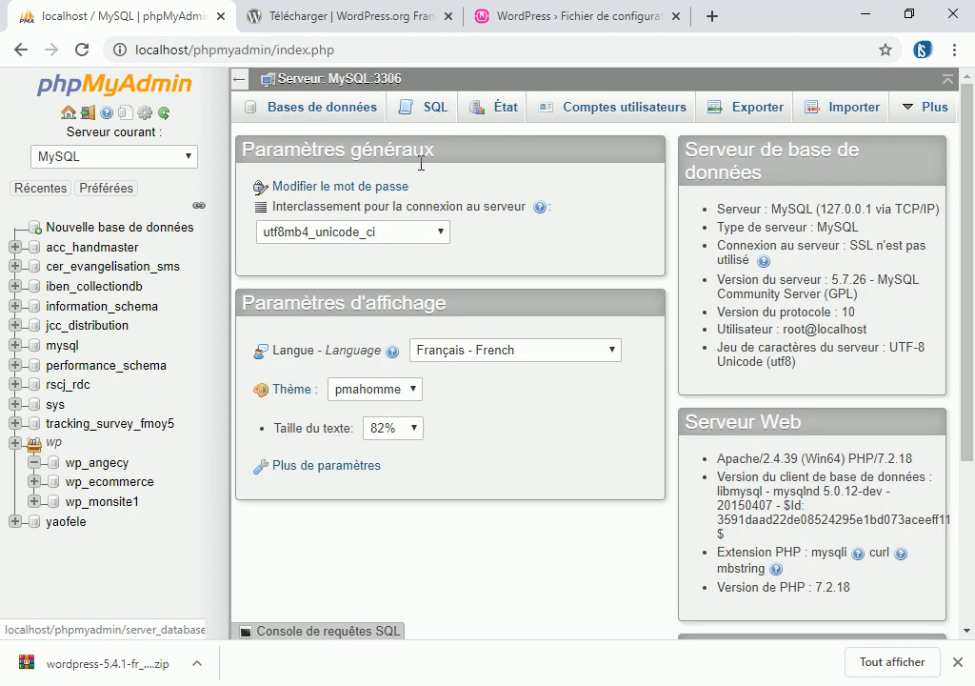
left_click(622, 111)
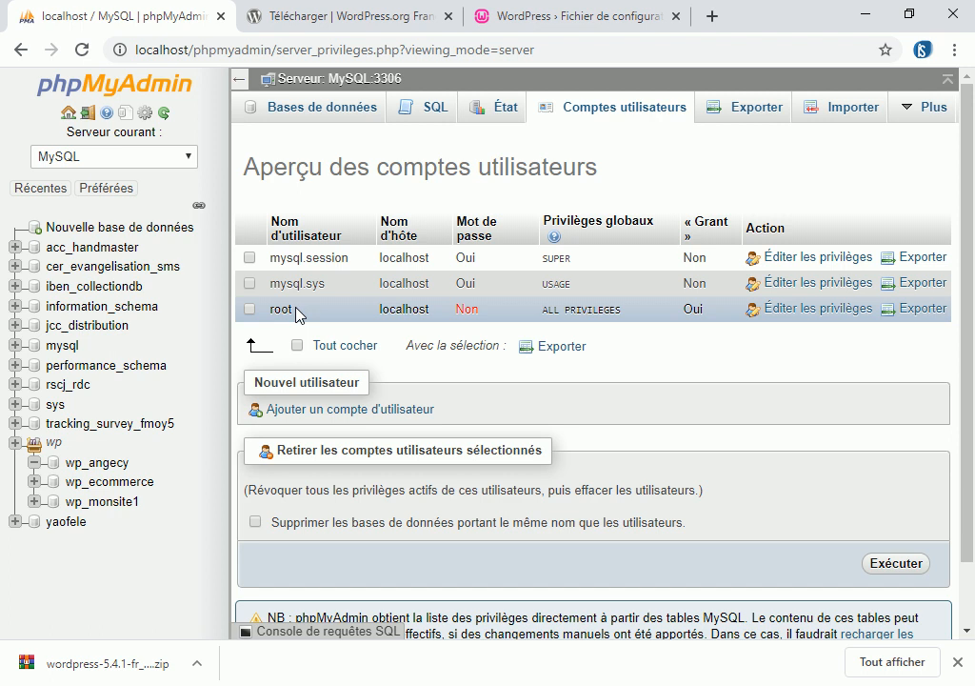
left_click(539, 15)
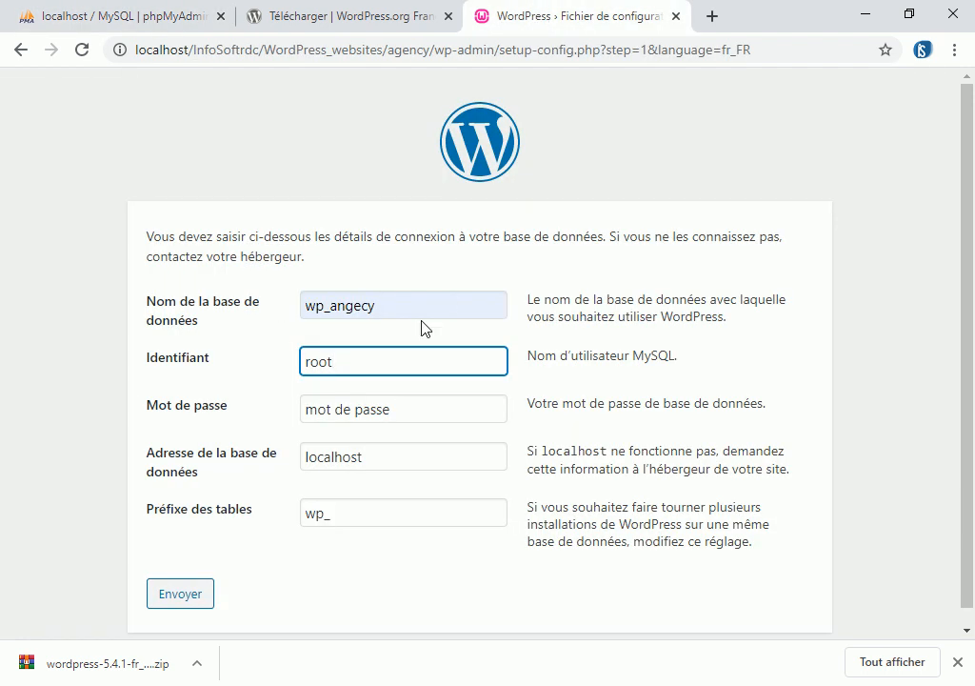
Leave the database password empty, submit the connection details and launch the WordPress installation.
key("Tab")
key("BackSpace")
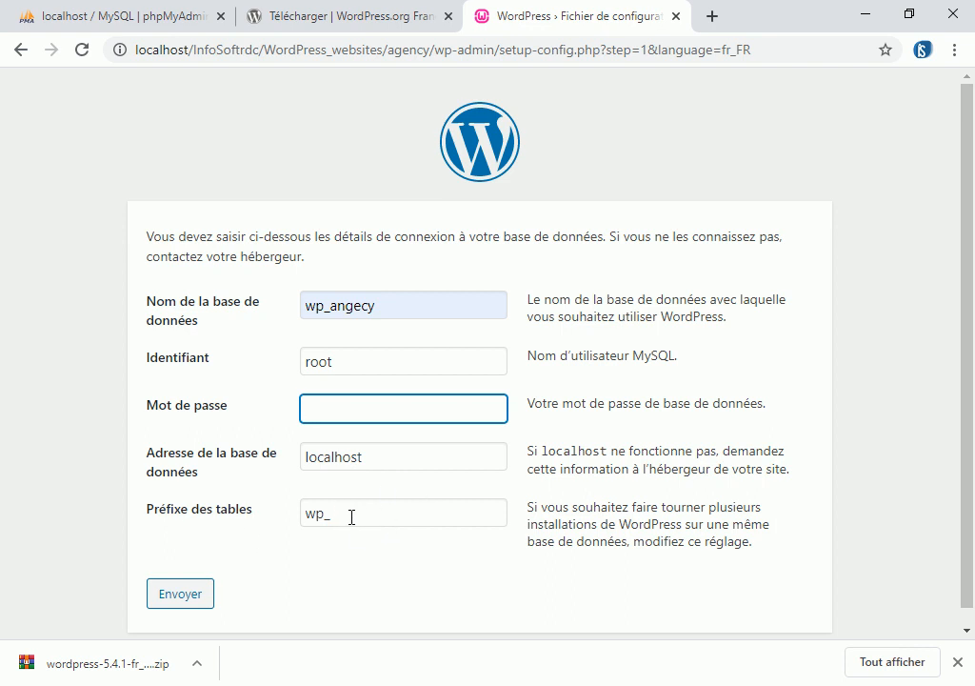
left_click(176, 597)
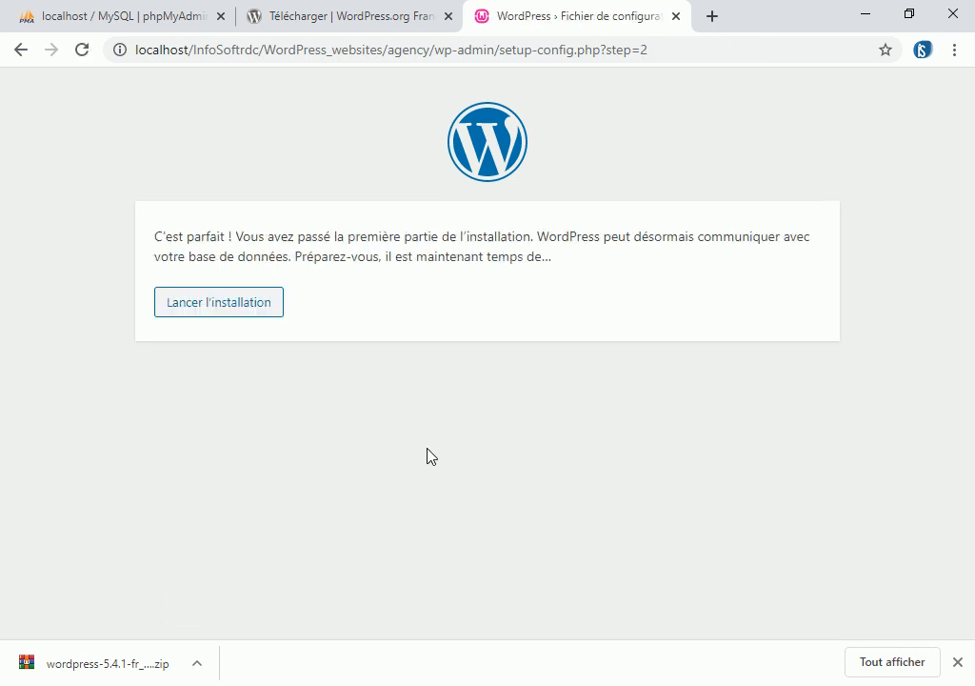
left_click(209, 301)
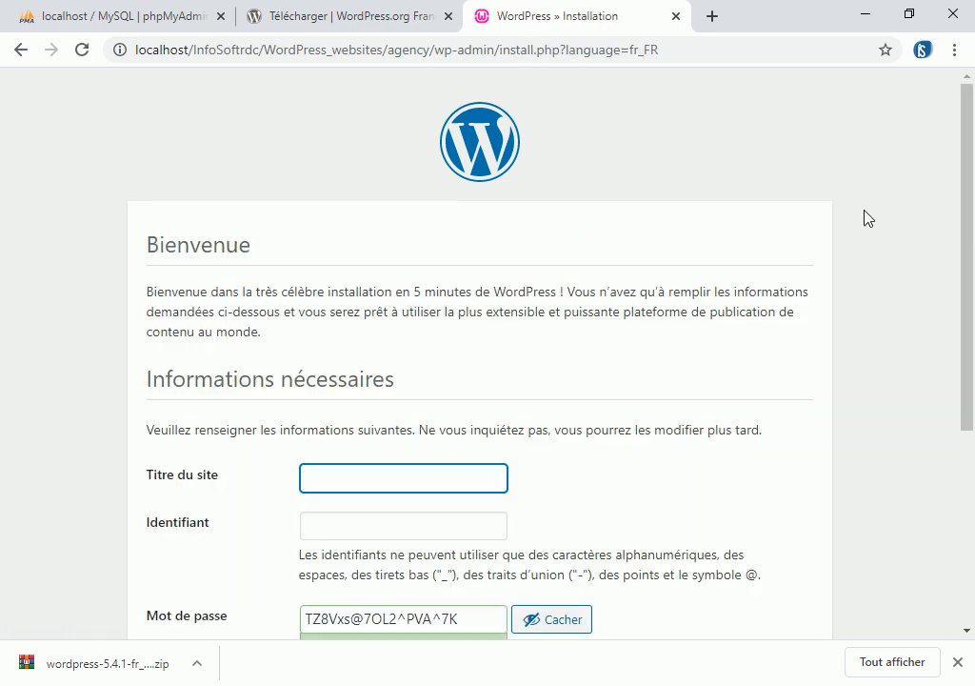
Set the site title to Agency and fill in the administrator username from the saved suggestion.
left_click_drag(972, 163, 972, 257)
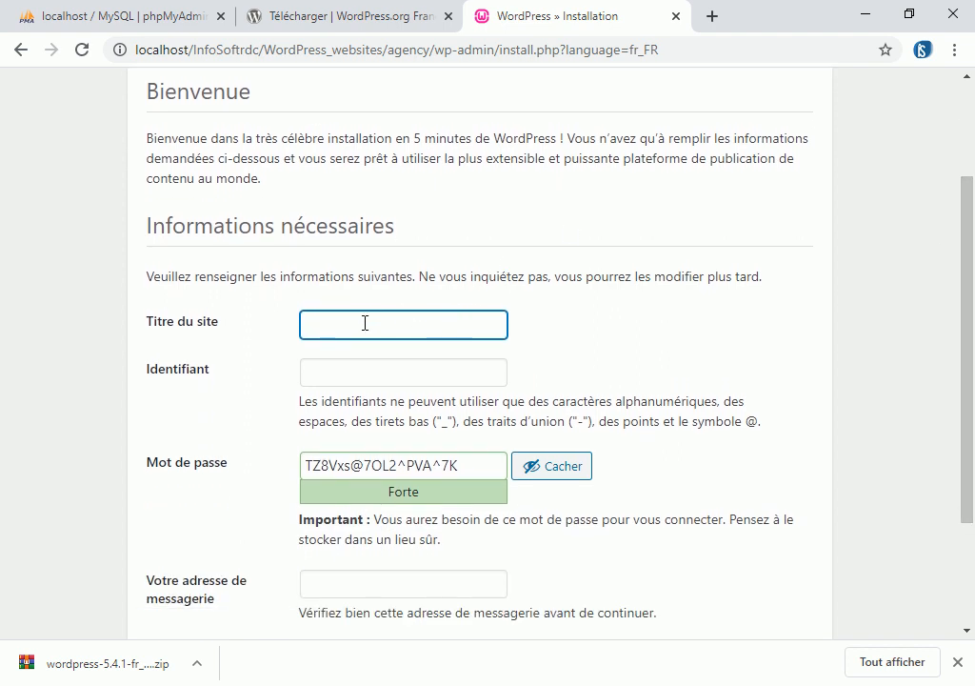
type("Agecy")
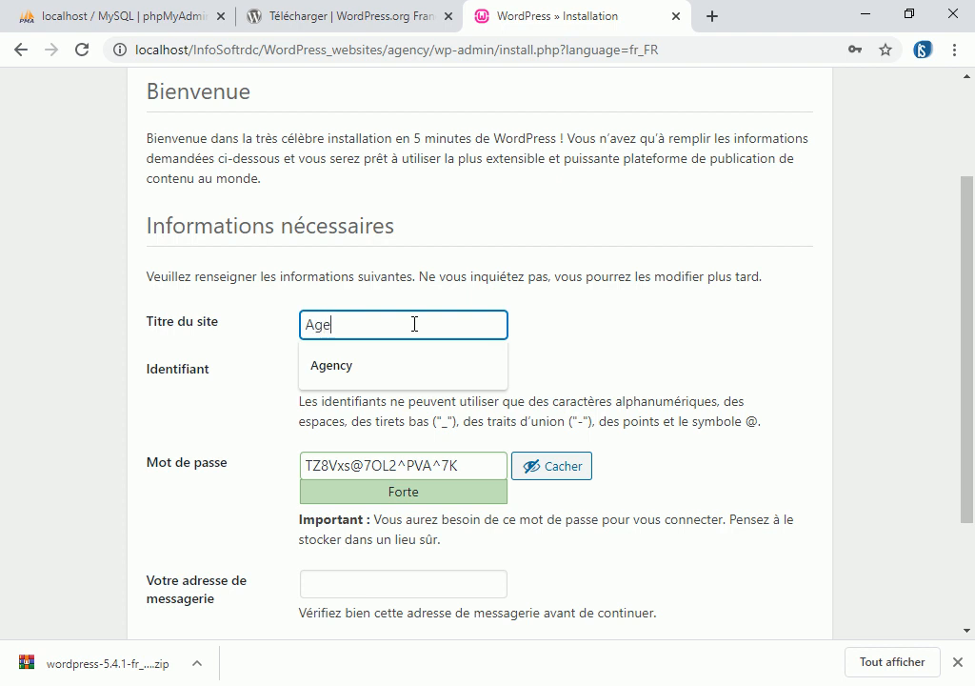
key("BackSpace")
key("BackSpace")
type("ncy")
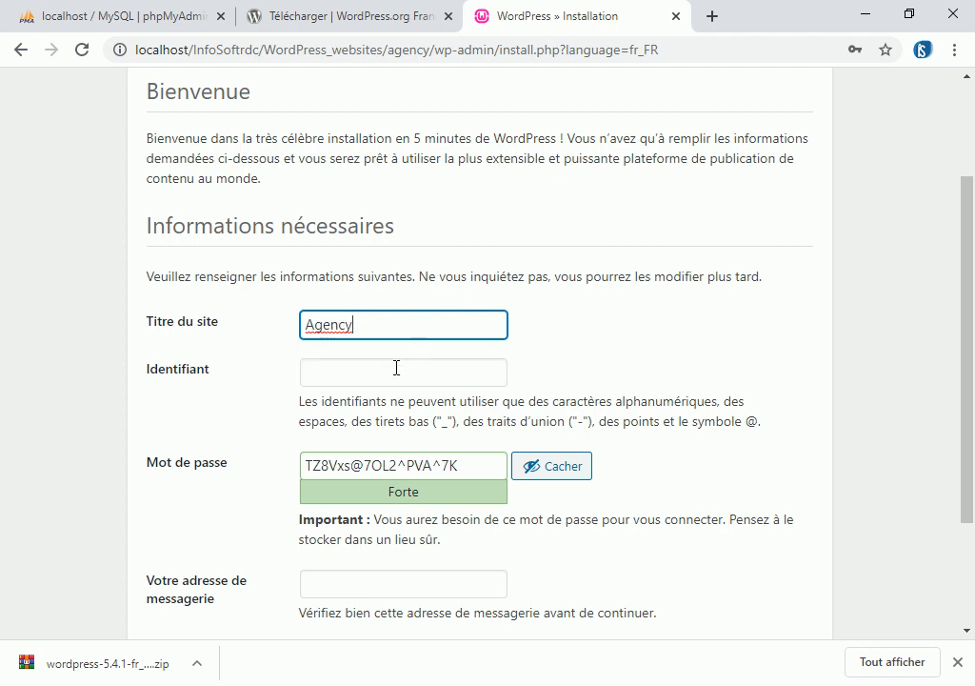
left_click(379, 368)
left_click(331, 423)
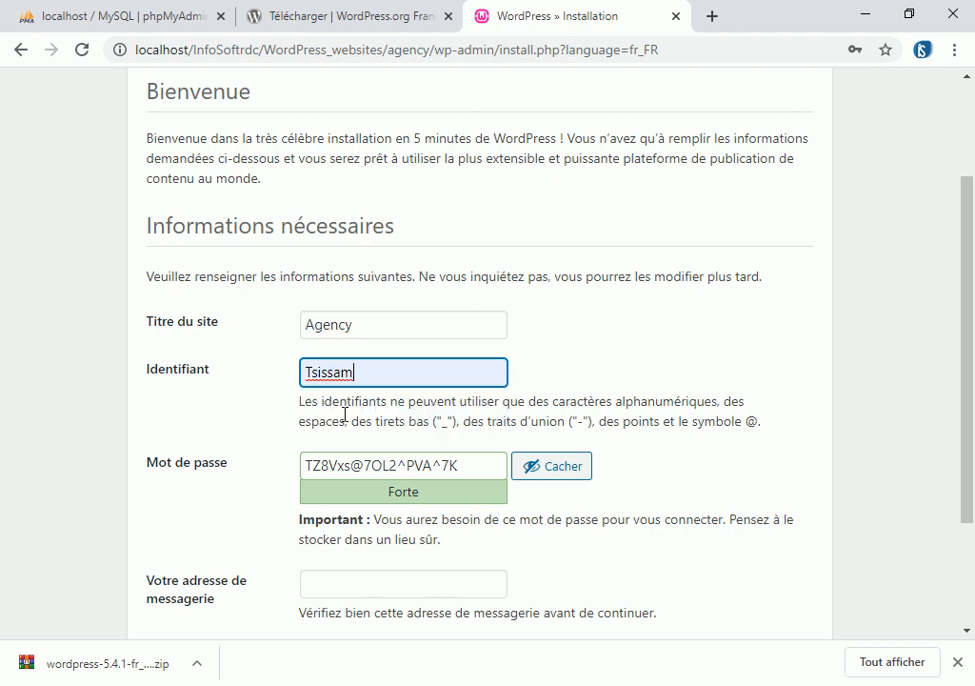
Replace the generated administrator password with a custom account password, keeping its characters hidden.
left_click(471, 464)
key("BackSpace")
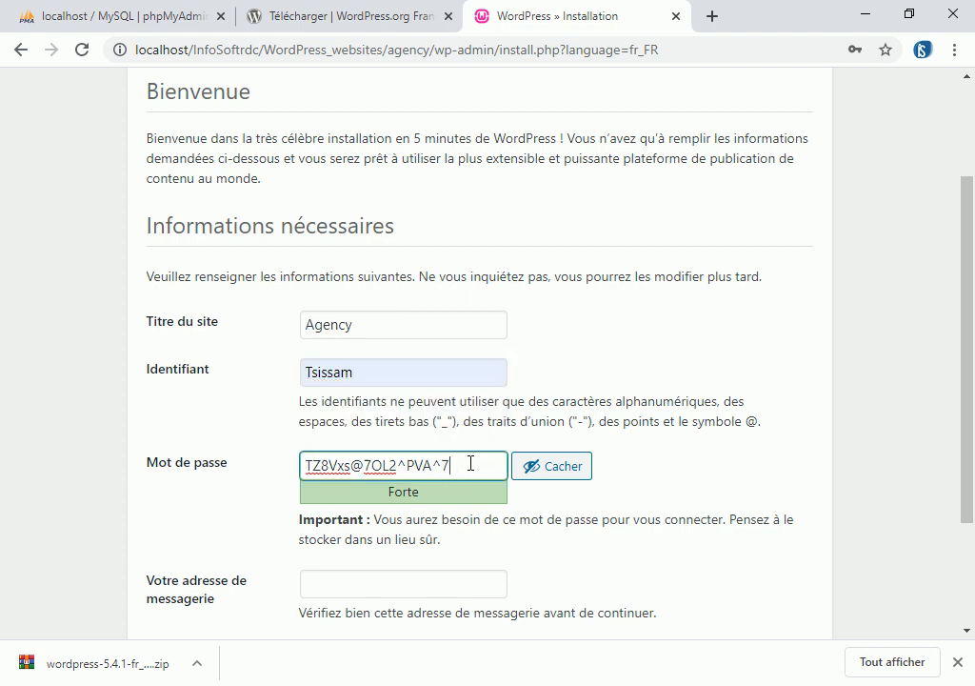
key("BackSpace")
key("BackSpace")
key("BackSpace")
key("BackSpace")
key("BackSpace")
key("BackSpace")
key("BackSpace")
key("BackSpace")
key("BackSpace")
key("BackSpace")
key("BackSpace")
key("BackSpace")
key("BackSpace")
key("BackSpace")
key("BackSpace")
key("BackSpace")
key("BackSpace")
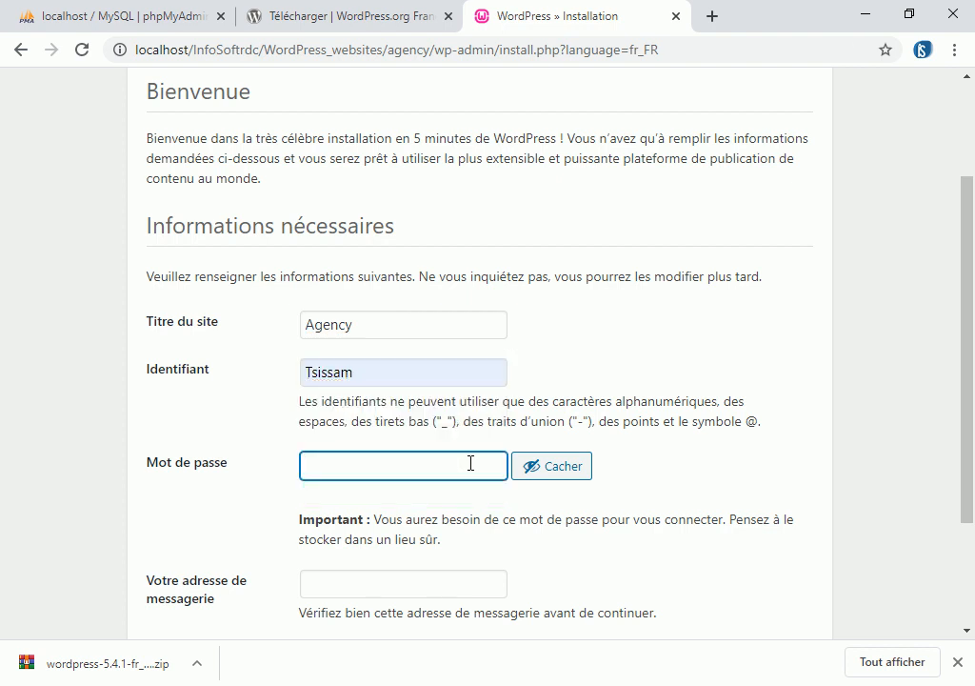
left_click(558, 469)
type("aaaaaaaaa")
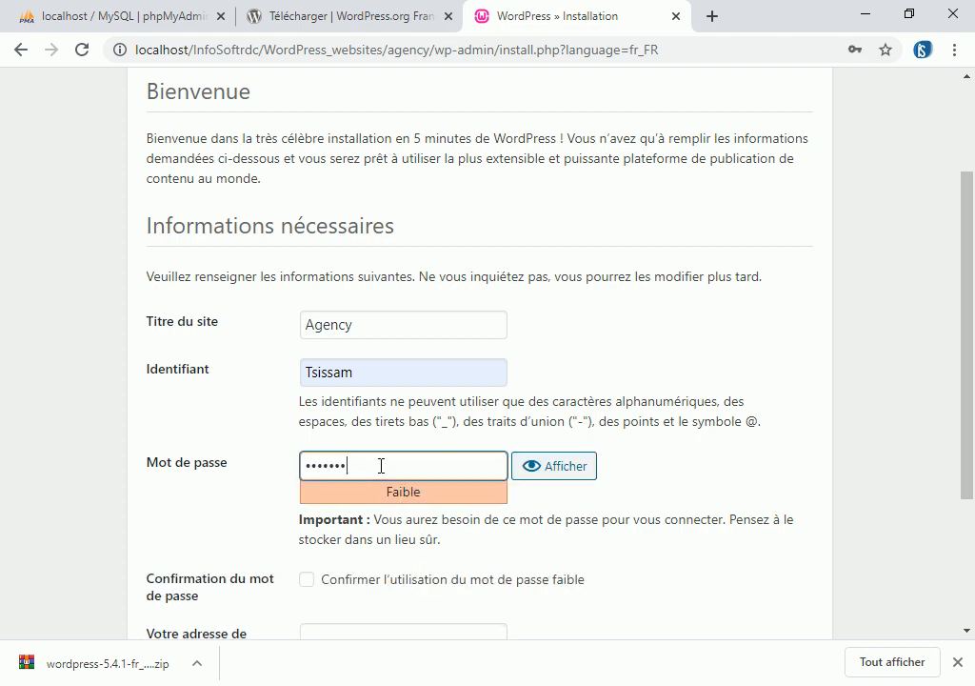
type("aaa")
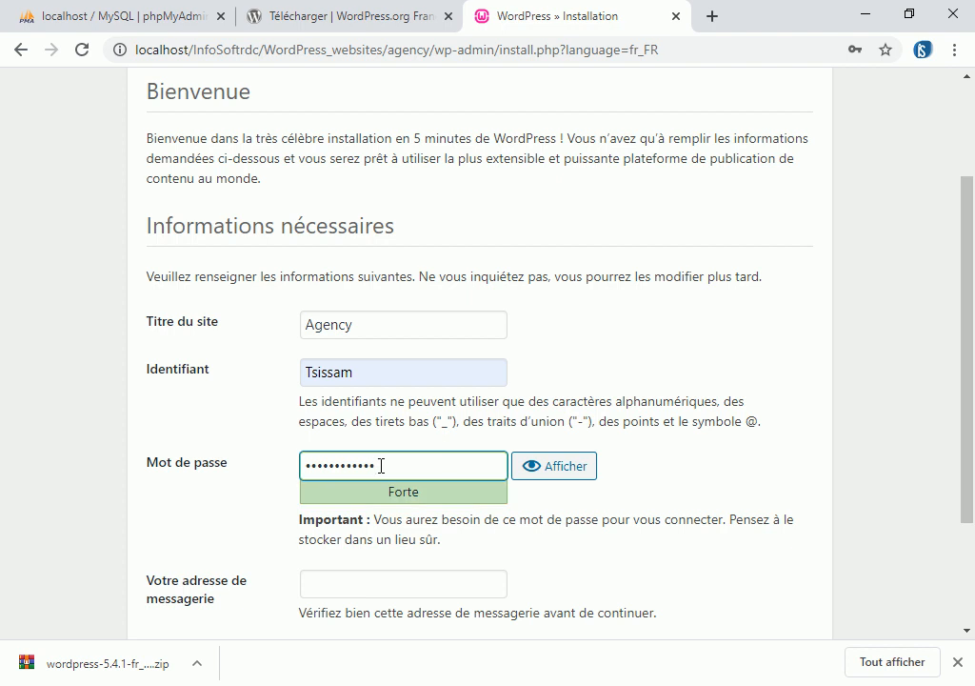
left_click_drag(965, 361, 968, 466)
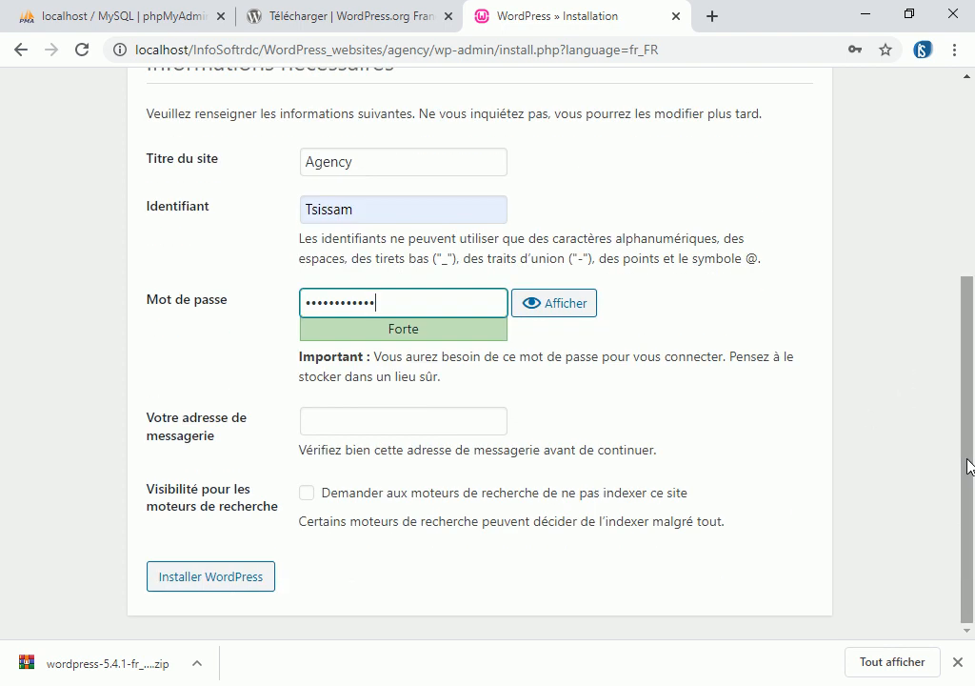
Fill in the administrator's e-mail address from the saved suggestion and run the WordPress installation.
left_click(410, 420)
left_click(382, 465)
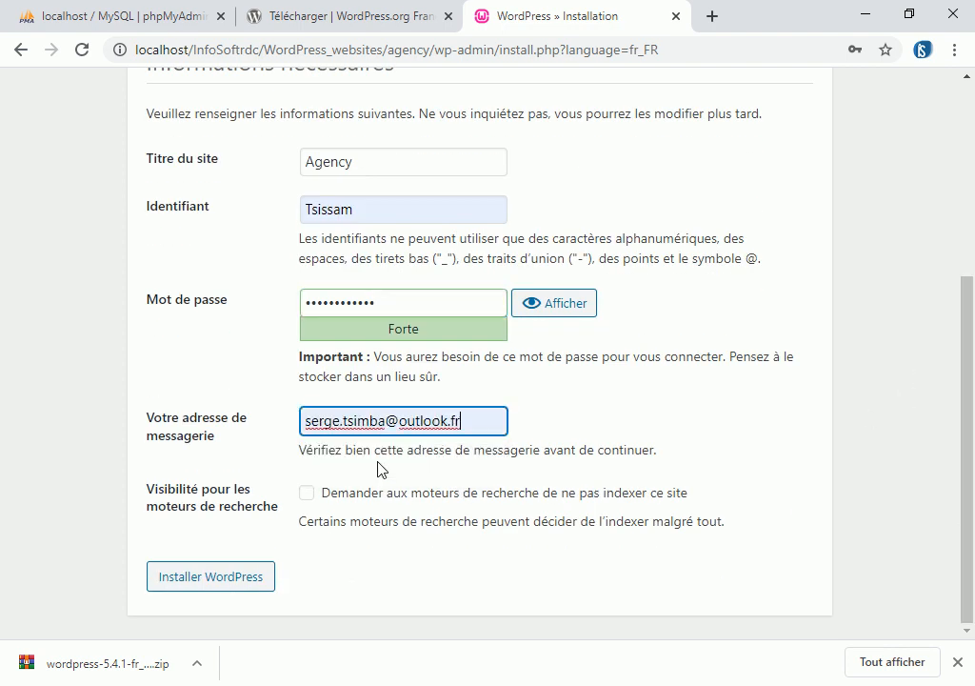
left_click(211, 584)
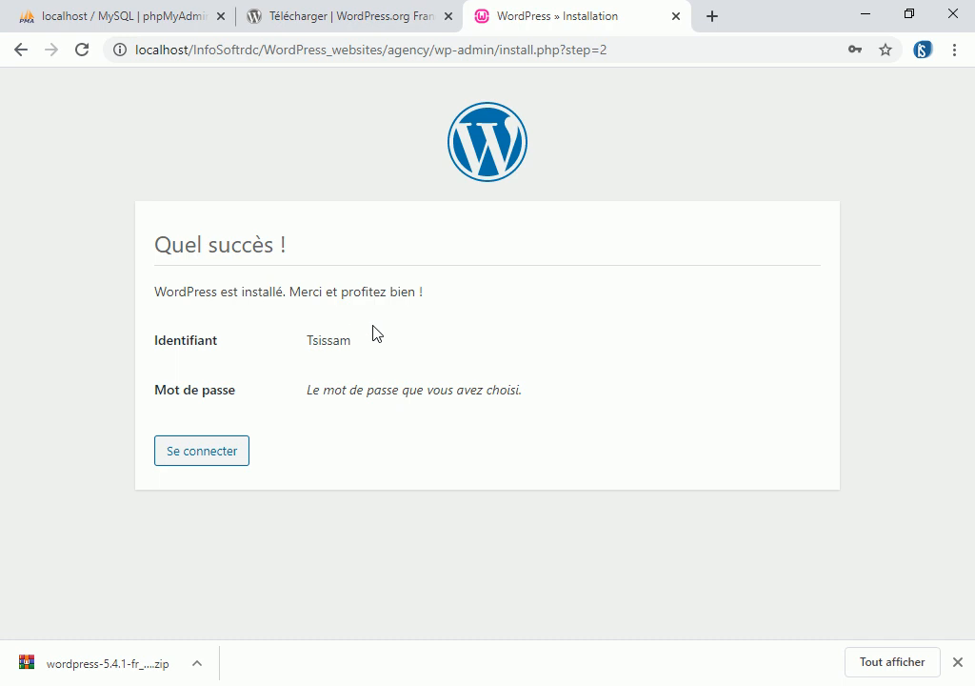
Log in to the new Agency site with the administrator username and account password.
left_click(200, 452)
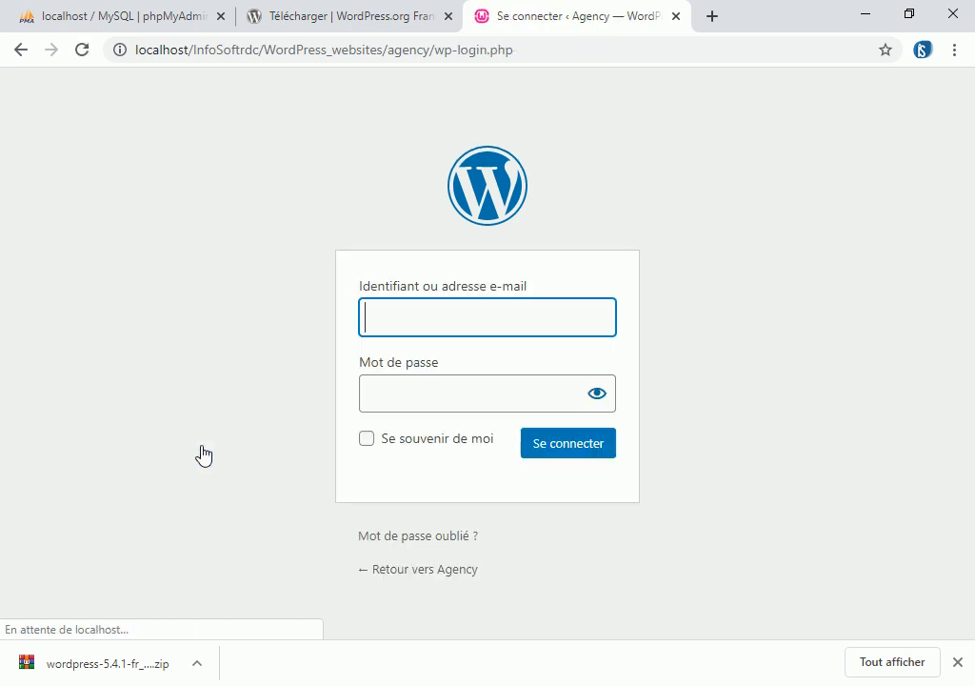
type("Tsissam")
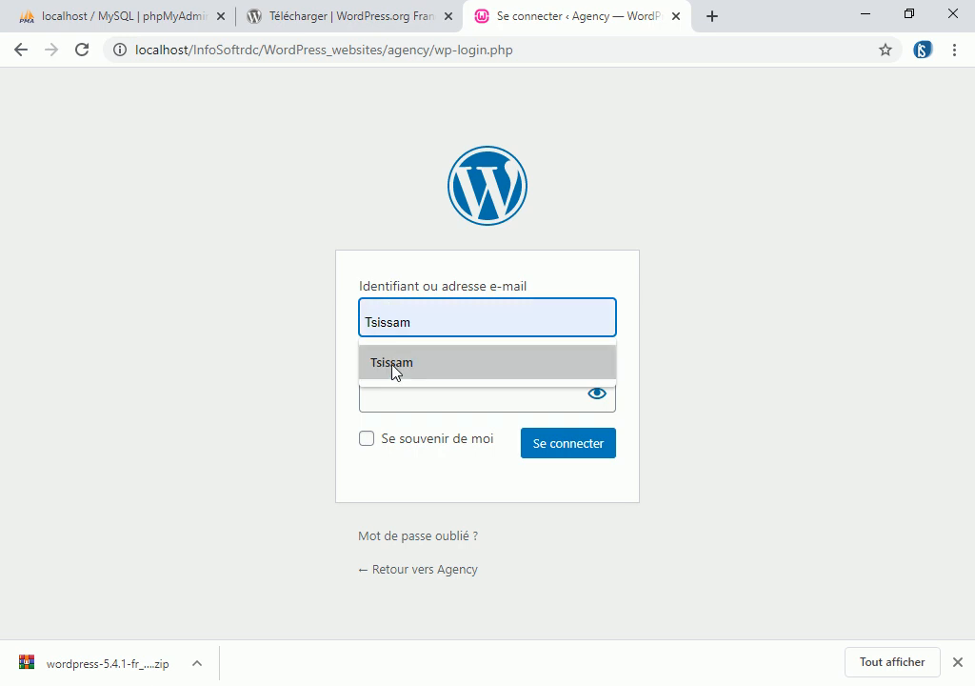
left_click(394, 371)
left_click(387, 396)
type("•••••••••")
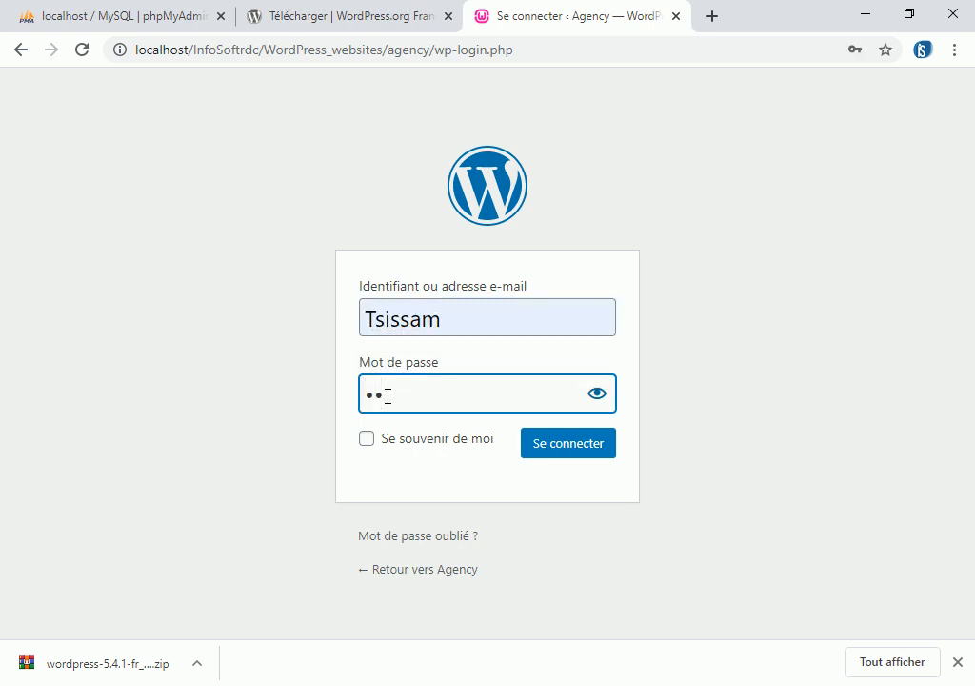
type("••••")
left_click(557, 441)
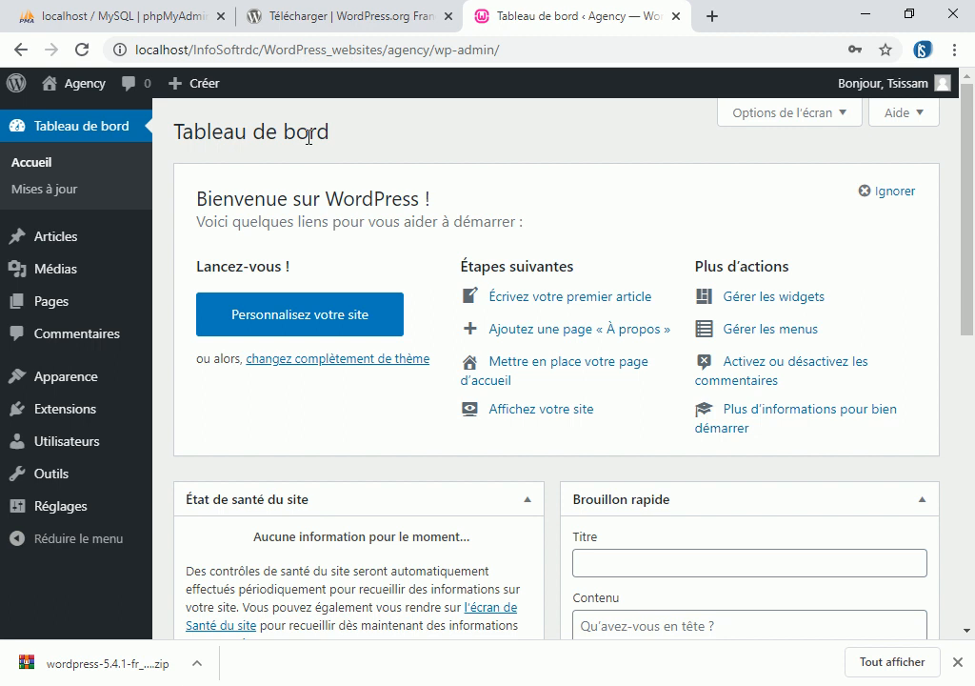
Check the tables created in the wp_angecy database in phpMyAdmin, then return to the WordPress dashboard.
left_click(105, 14)
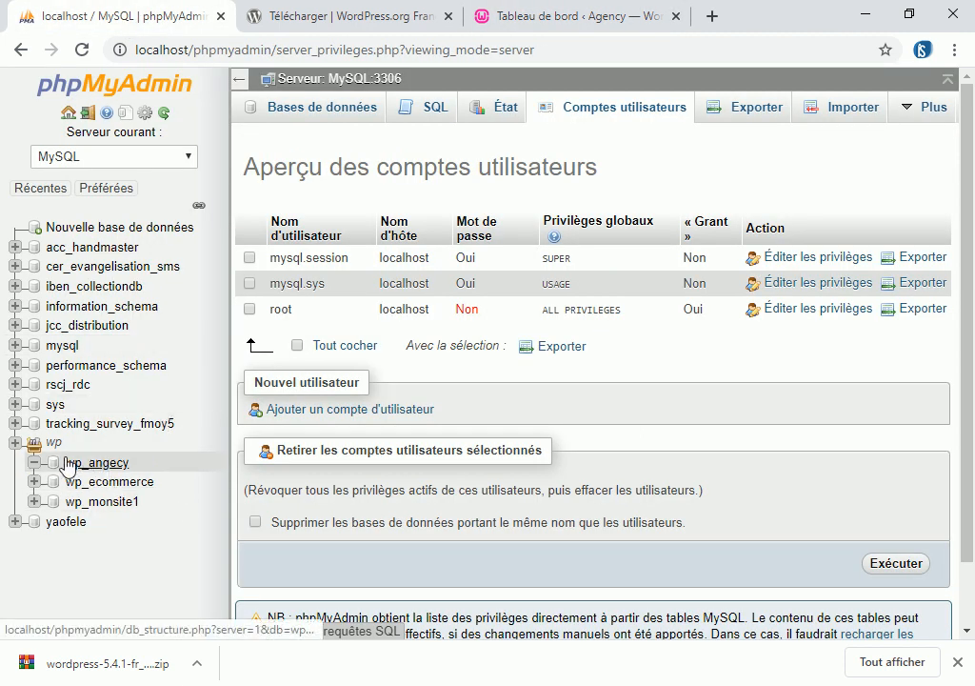
left_click(98, 464)
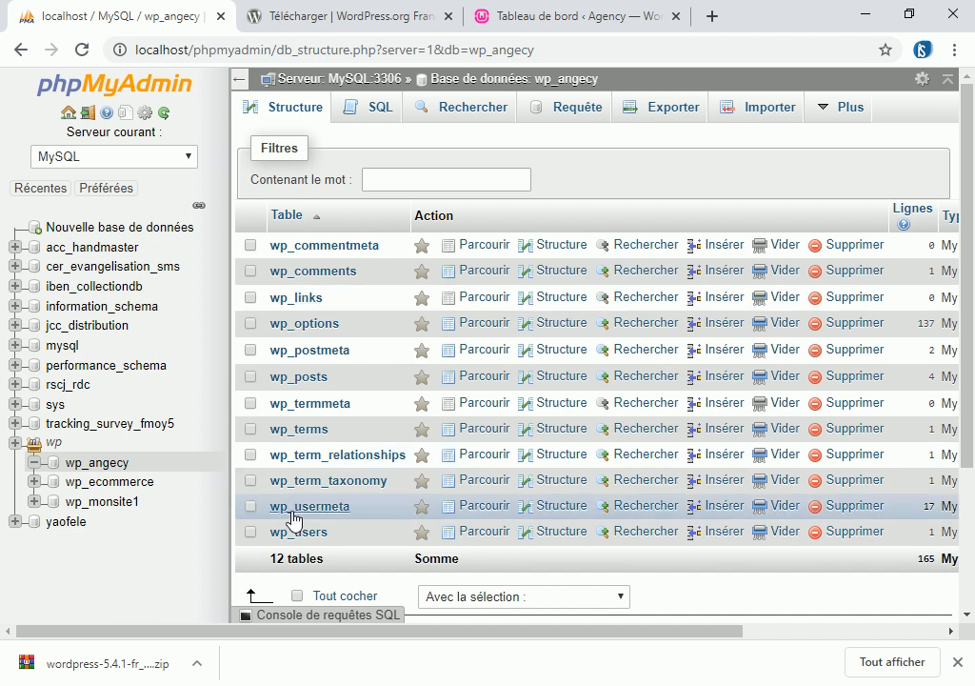
left_click(592, 16)
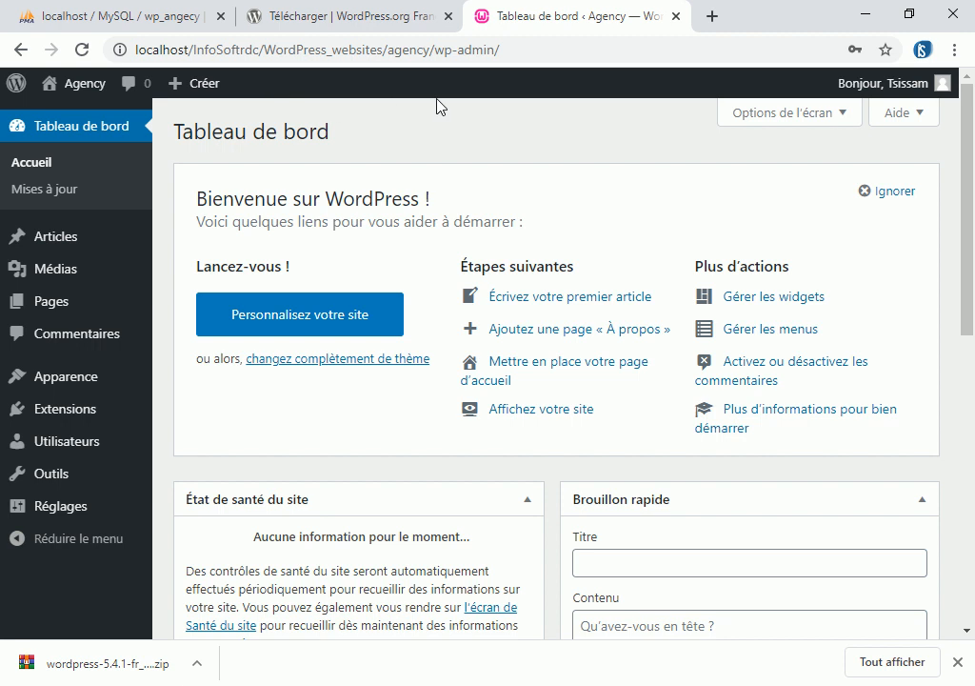
Open the Agency site's public front page in a new browser tab and view it.
mouse_move(83, 88)
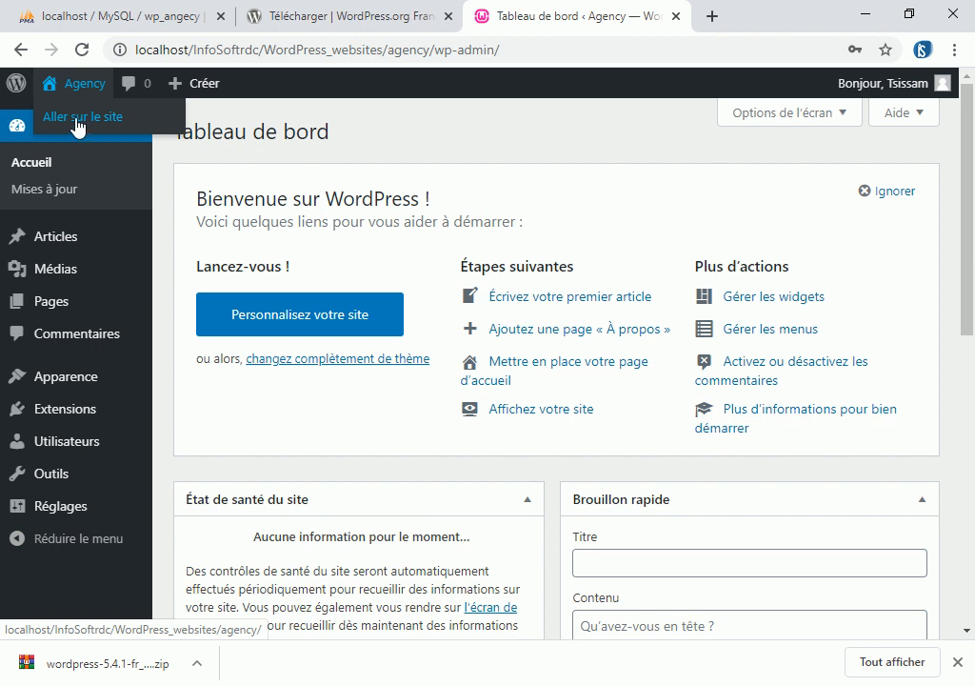
right_click(84, 120)
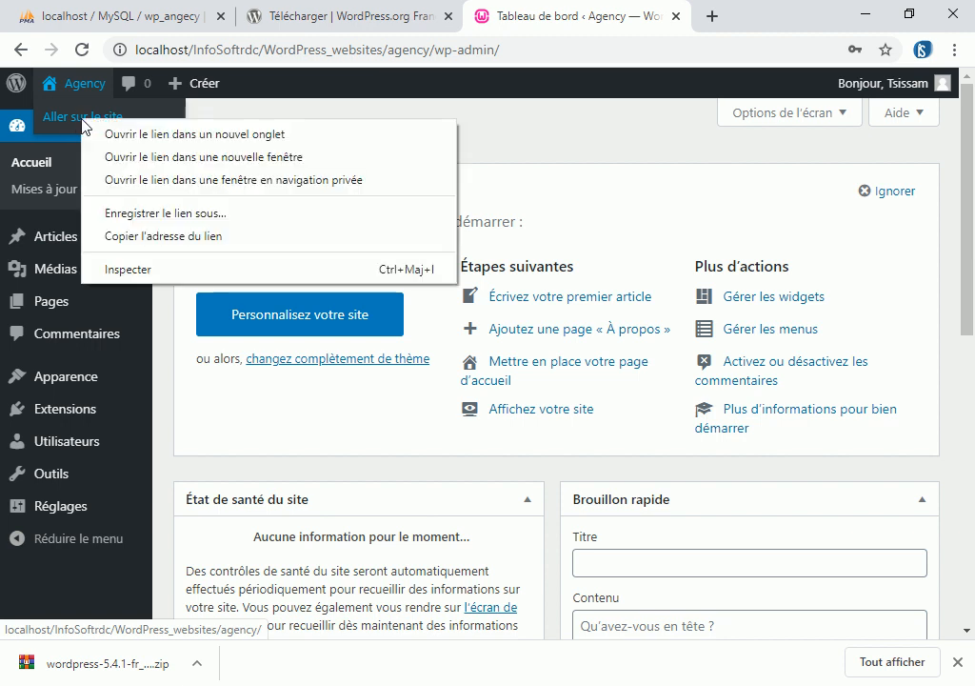
left_click(181, 135)
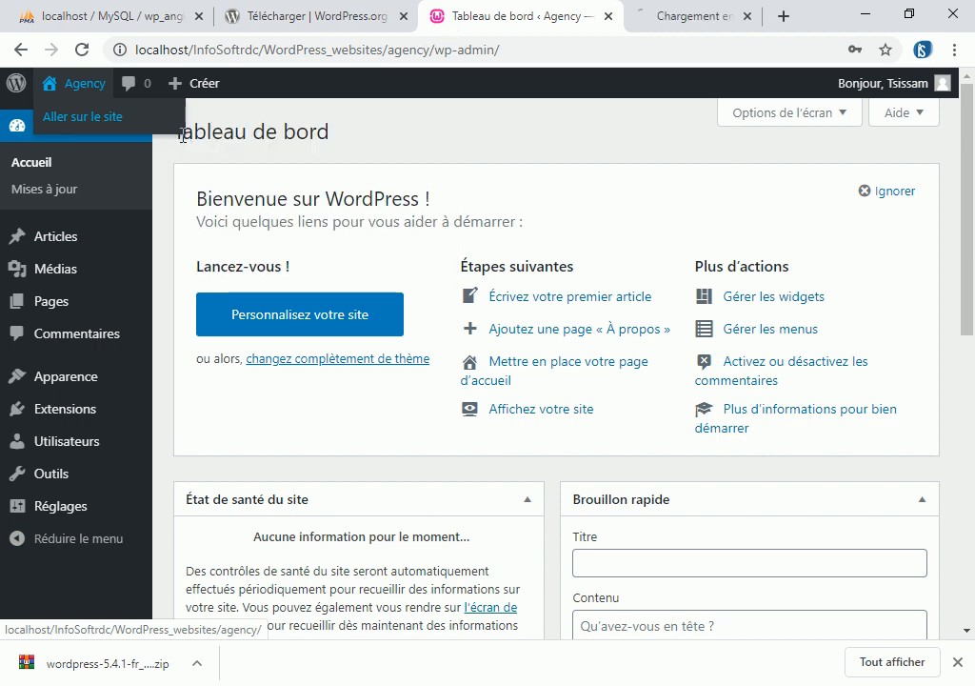
left_click(653, 12)
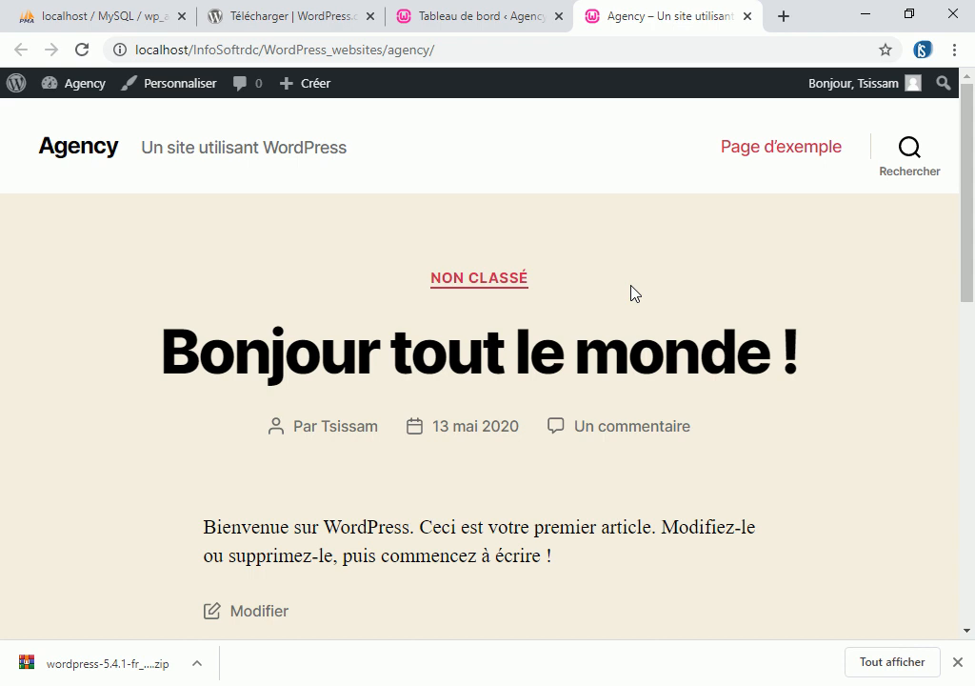
left_click(710, 683)
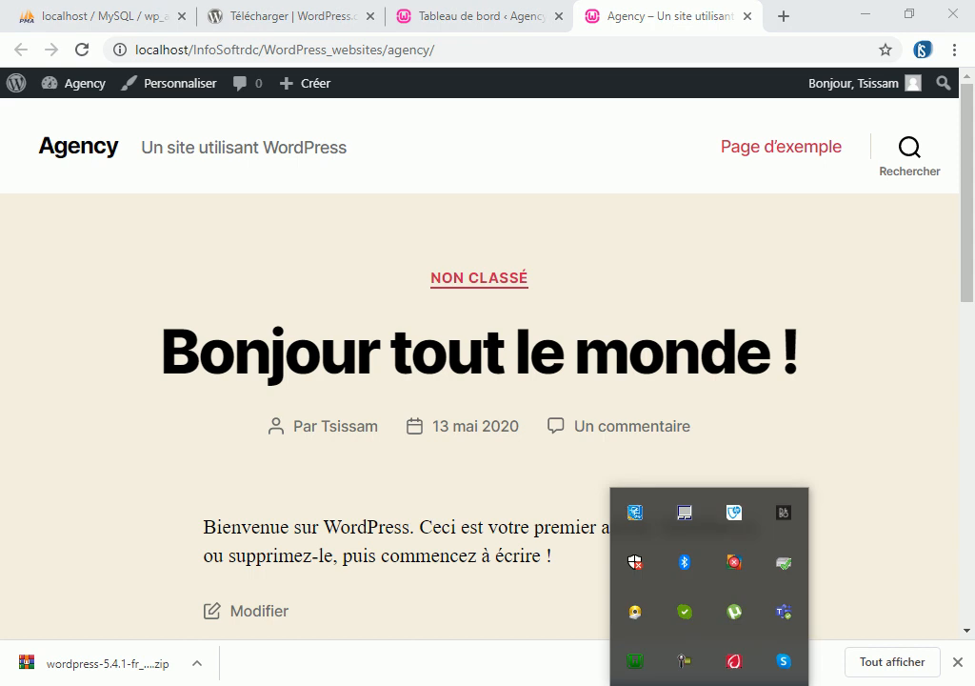